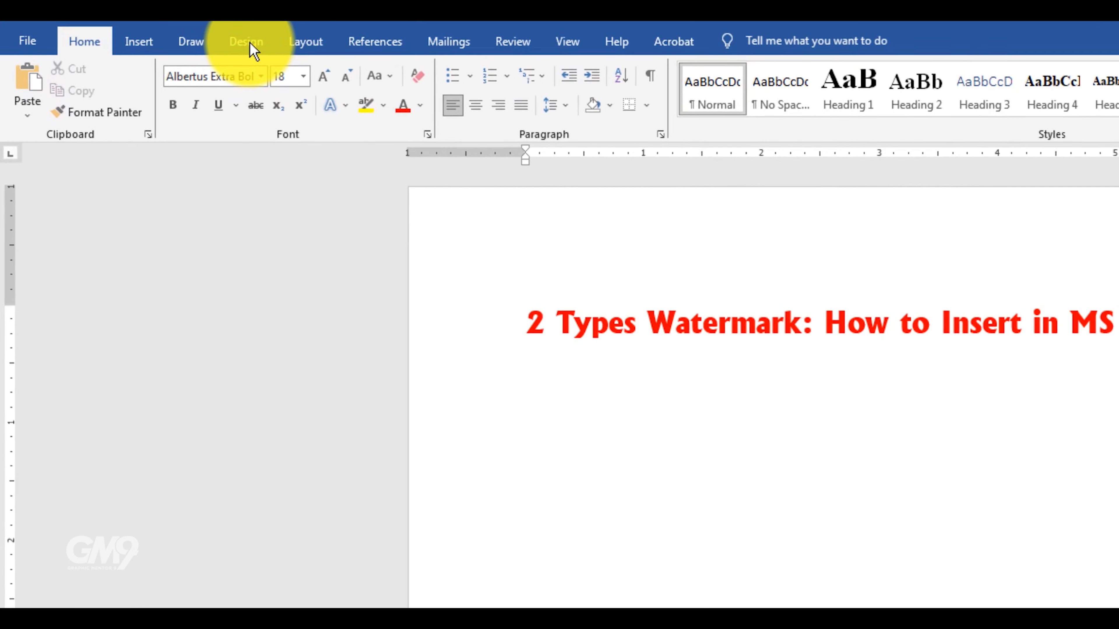
Apply the preset CONFIDENTIAL 1 watermark to the document and check it across all pages
{"action": "left_click", "coordinate": [250, 43]}
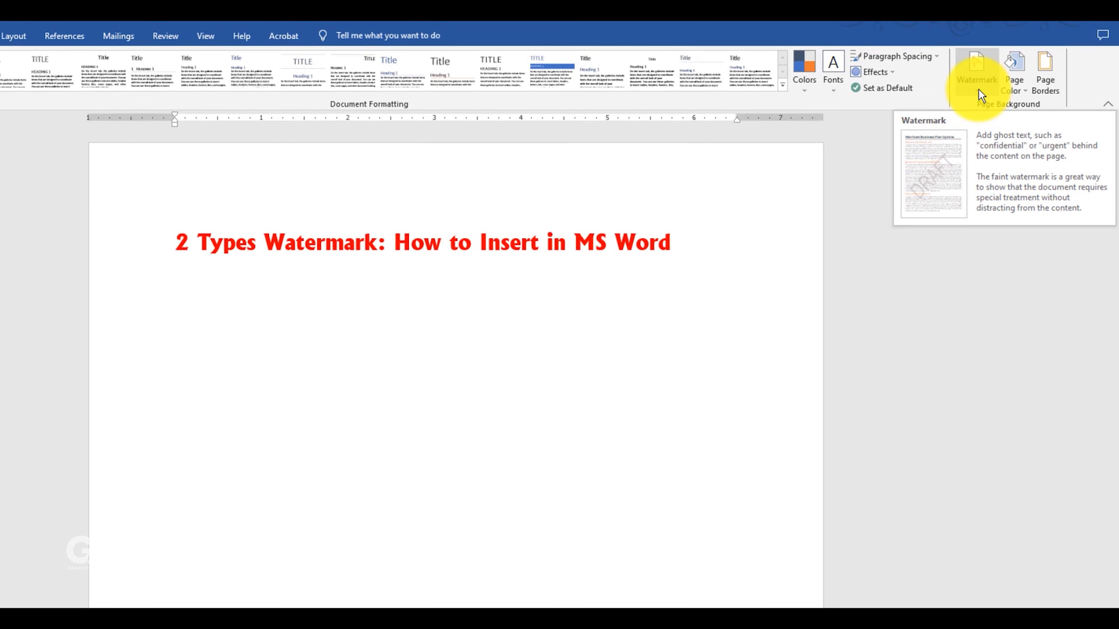
{"action": "left_click", "coordinate": [981, 94]}
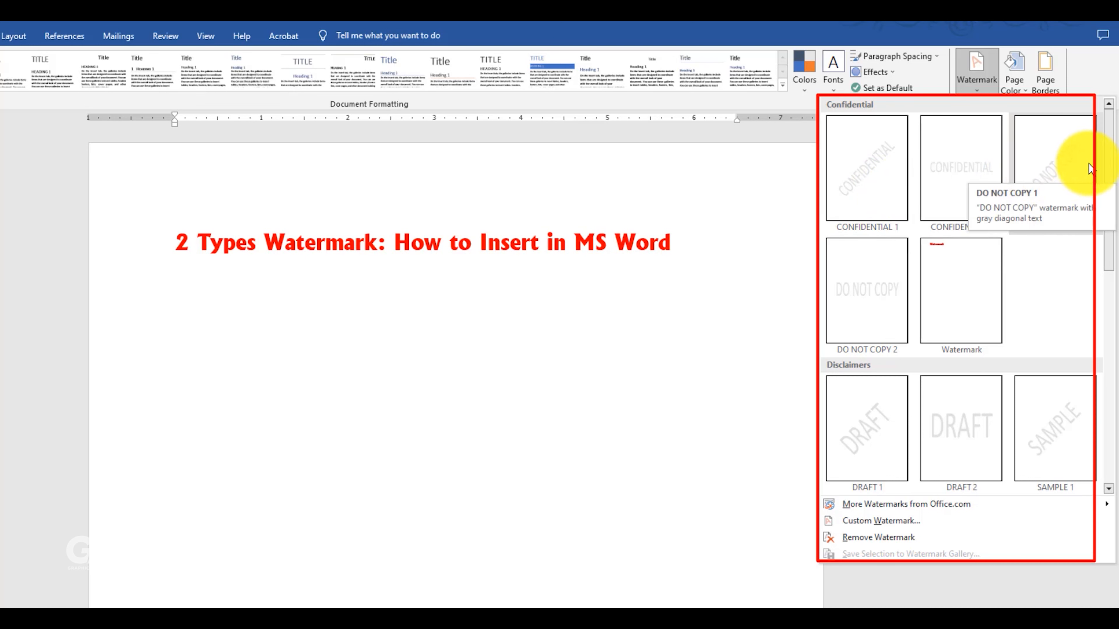
{"action": "left_click_drag", "start_coordinate": [1106, 155], "coordinate": [1100, 185]}
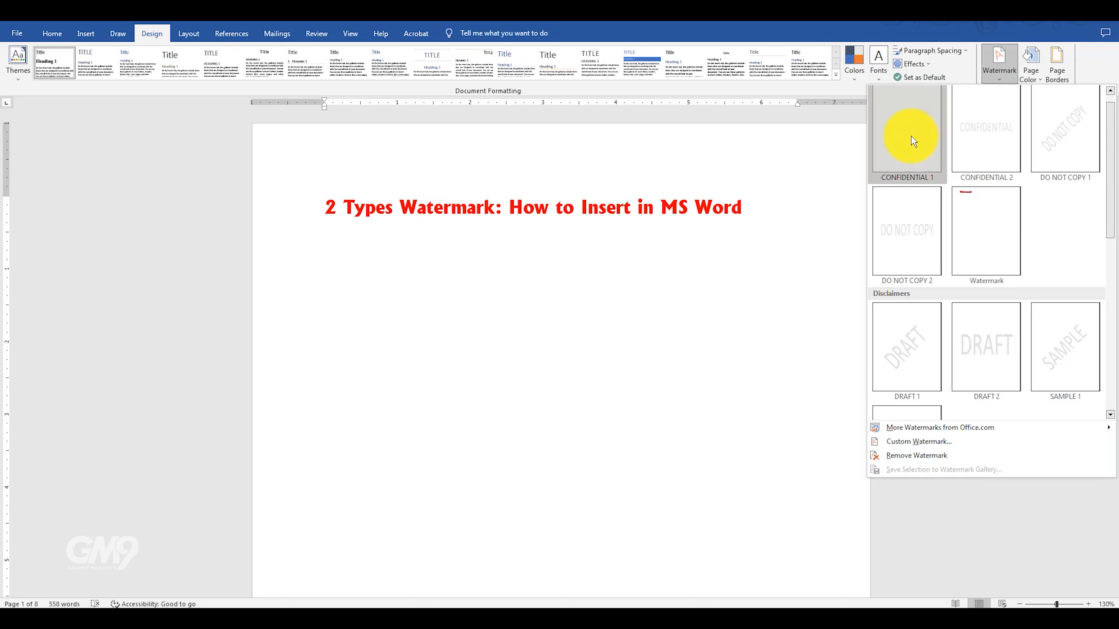
{"action": "left_click", "coordinate": [911, 136]}
{"action": "scroll", "coordinate": [571, 439], "scroll_direction": "down", "scroll_amount": 3}
{"action": "scroll", "coordinate": [572, 439], "scroll_direction": "down", "scroll_amount": 1}
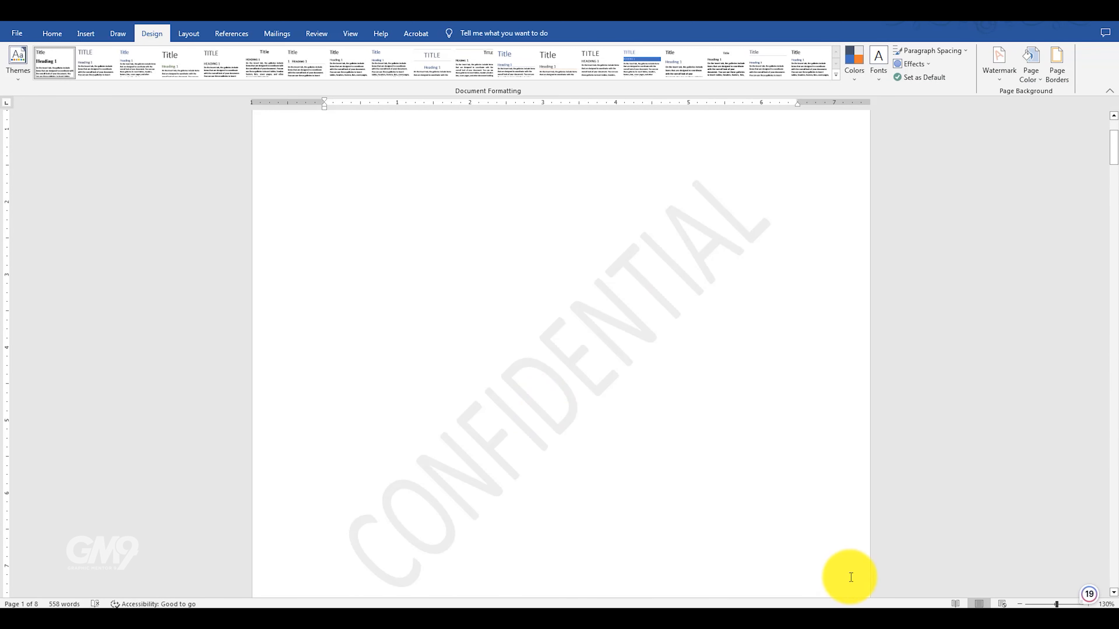
{"action": "scroll", "coordinate": [524, 340], "scroll_direction": "down", "scroll_amount": 5}
{"action": "scroll", "coordinate": [522, 349], "scroll_direction": "down", "scroll_amount": 5}
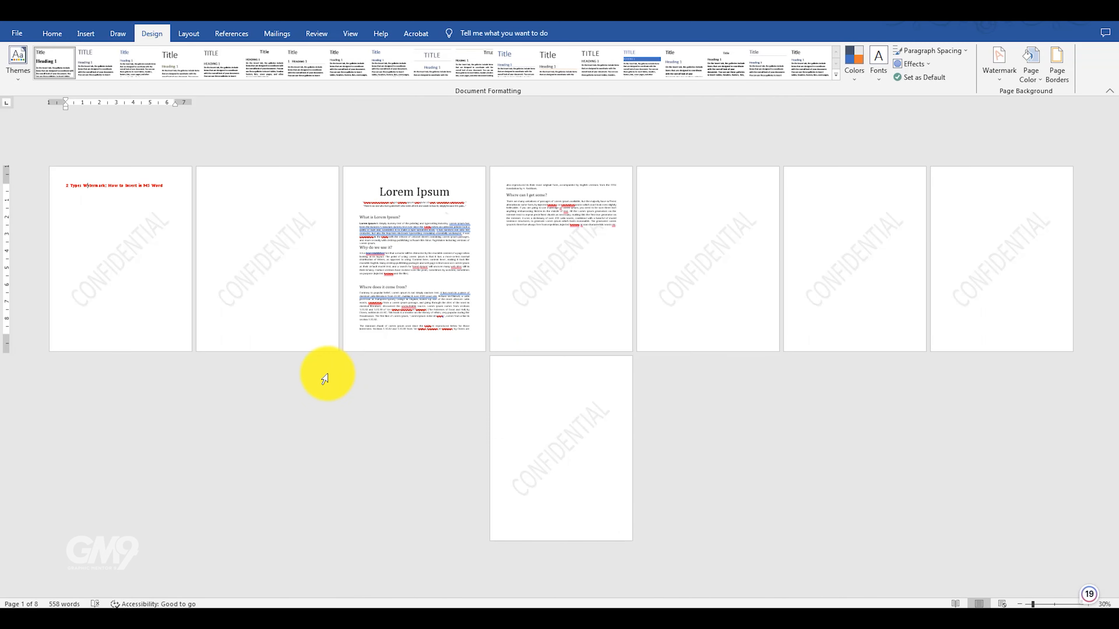
Replace the document's watermark with the preset DO NOT COPY 1, followed by DRAFT 2
{"action": "left_click", "coordinate": [997, 79]}
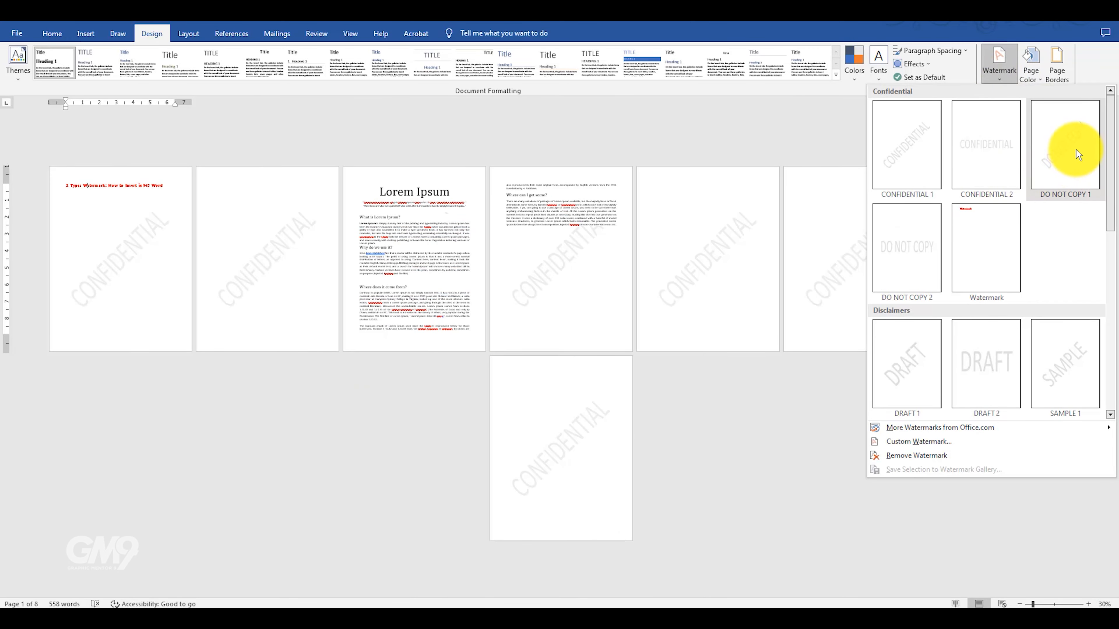
{"action": "left_click", "coordinate": [1067, 148]}
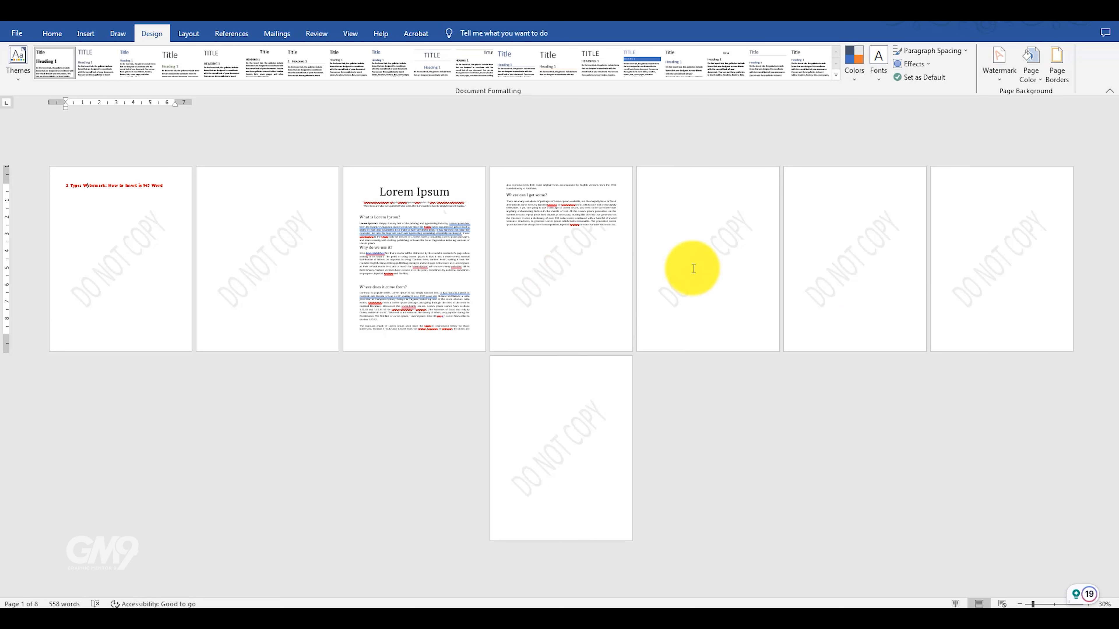
{"action": "left_click", "coordinate": [998, 77]}
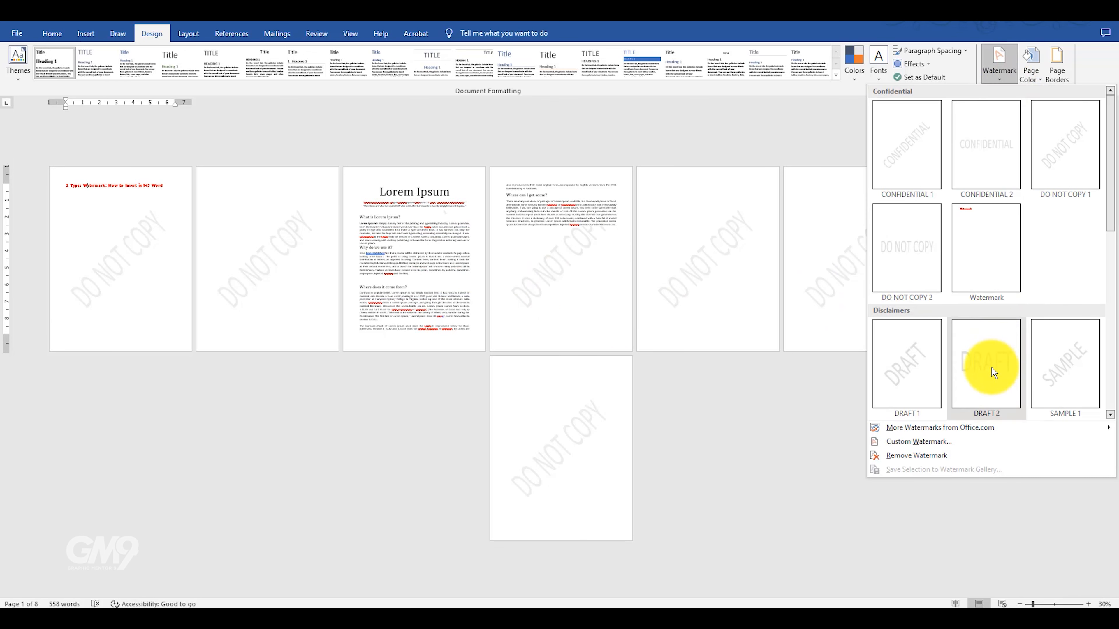
{"action": "left_click", "coordinate": [986, 368]}
Replace the document's watermark with the horizontal URGENT preset
{"action": "left_click", "coordinate": [999, 73]}
{"action": "scroll", "coordinate": [982, 344], "scroll_direction": "down", "scroll_amount": 5}
{"action": "left_click", "coordinate": [917, 361]}
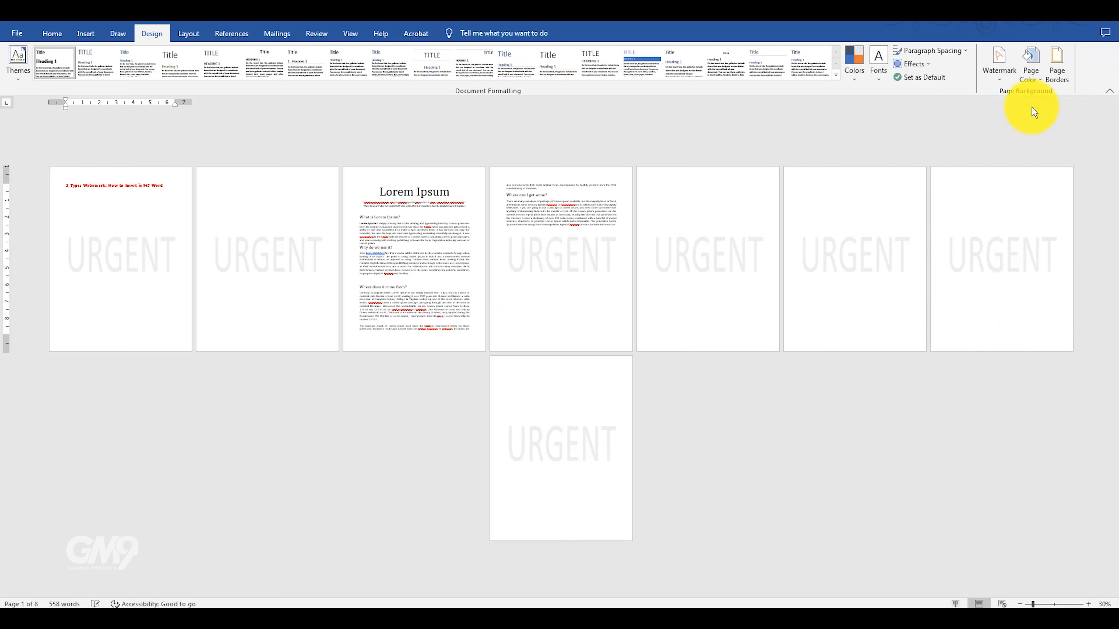
Replace the document's watermark with DO NOT COPY 2, followed by the diagonal DO NOT COPY 1 preset
{"action": "left_click", "coordinate": [999, 67]}
{"action": "left_click", "coordinate": [932, 251]}
{"action": "left_click", "coordinate": [1001, 73]}
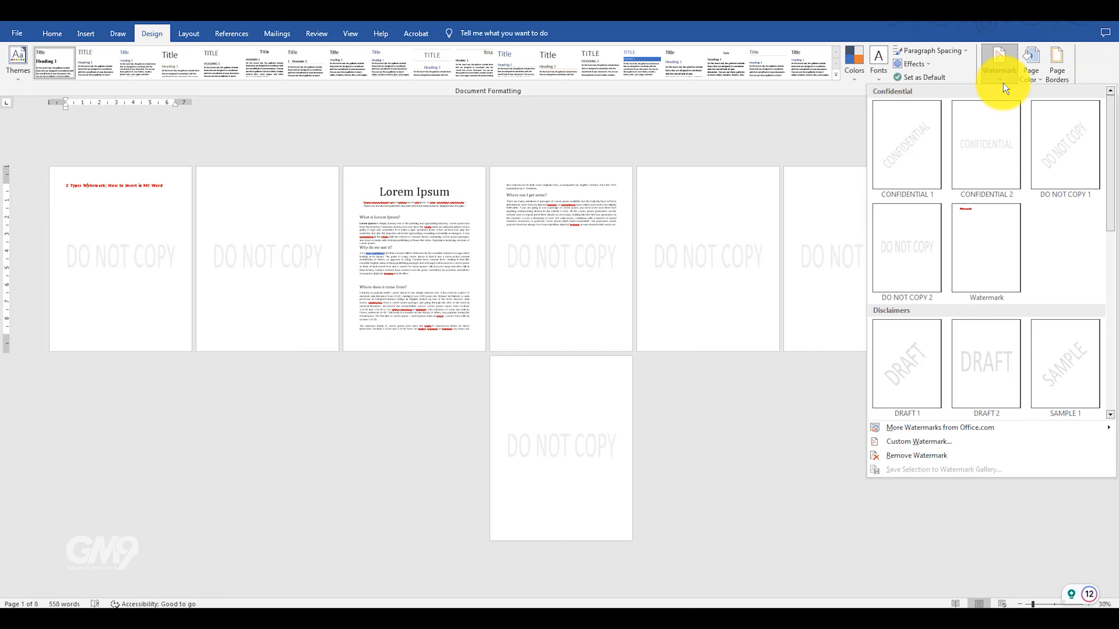
{"action": "left_click", "coordinate": [1048, 146]}
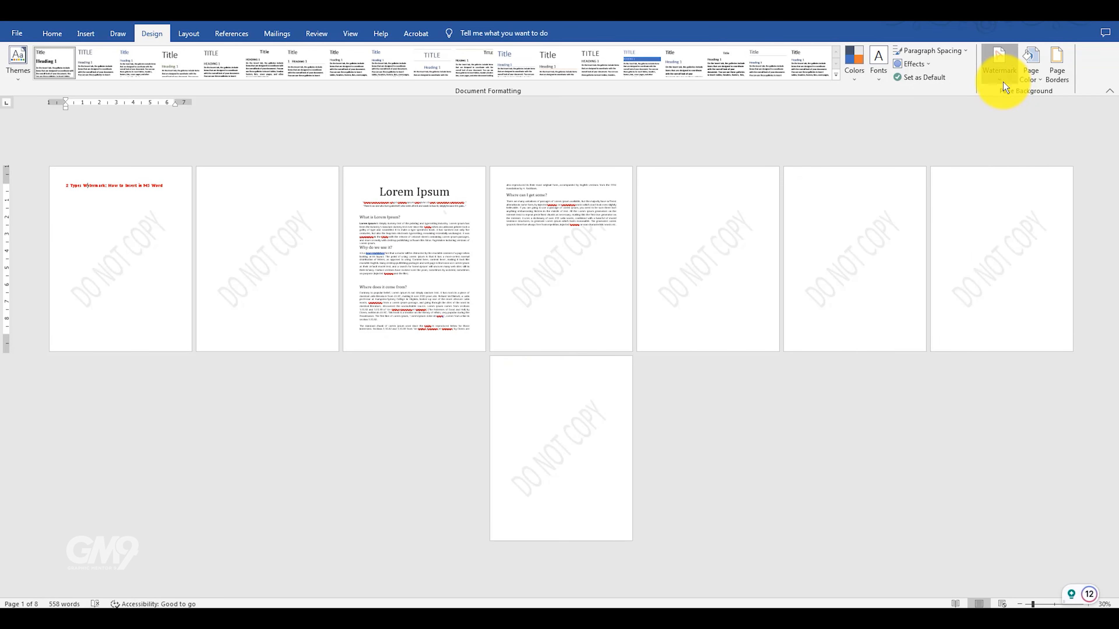
Remove the DO NOT COPY watermark from all pages of the document
{"action": "left_click", "coordinate": [997, 78]}
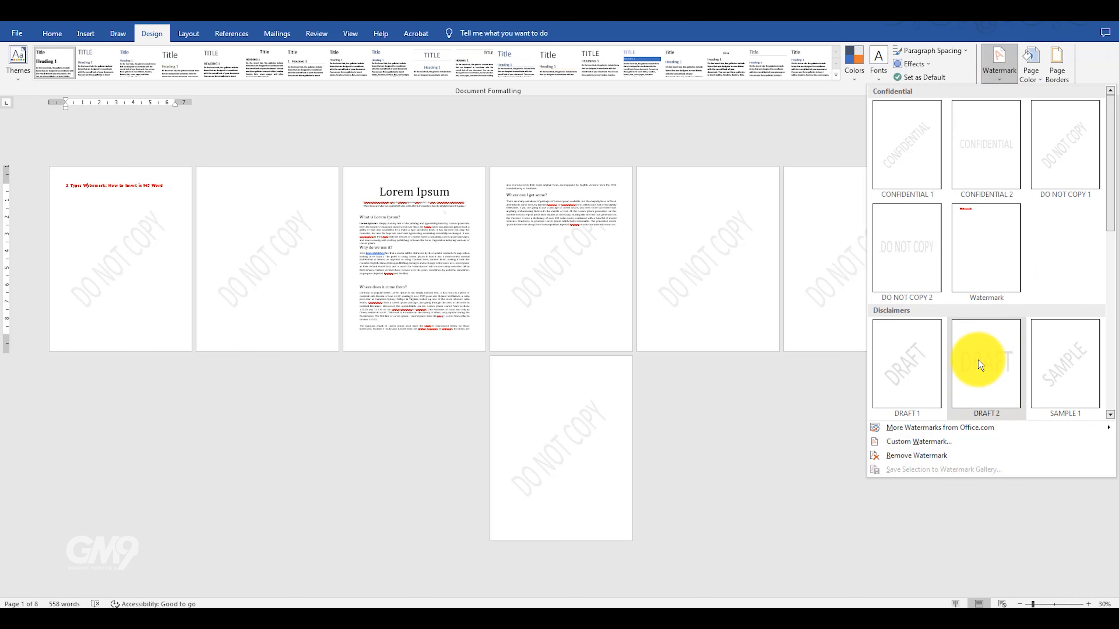
{"action": "mouse_move", "coordinate": [919, 433]}
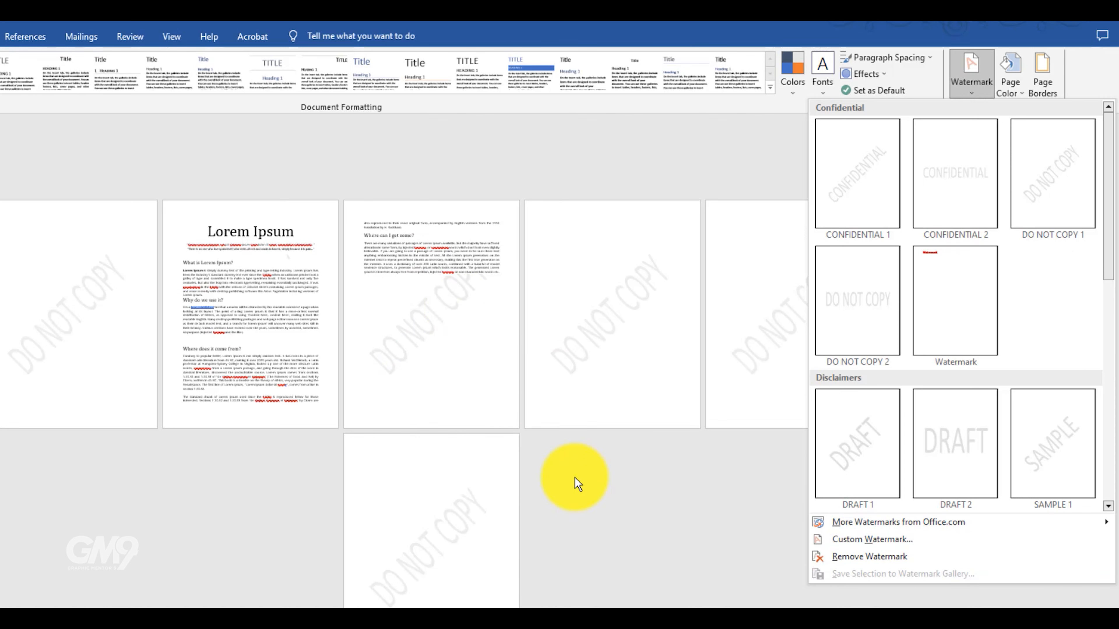
{"action": "left_click", "coordinate": [867, 561]}
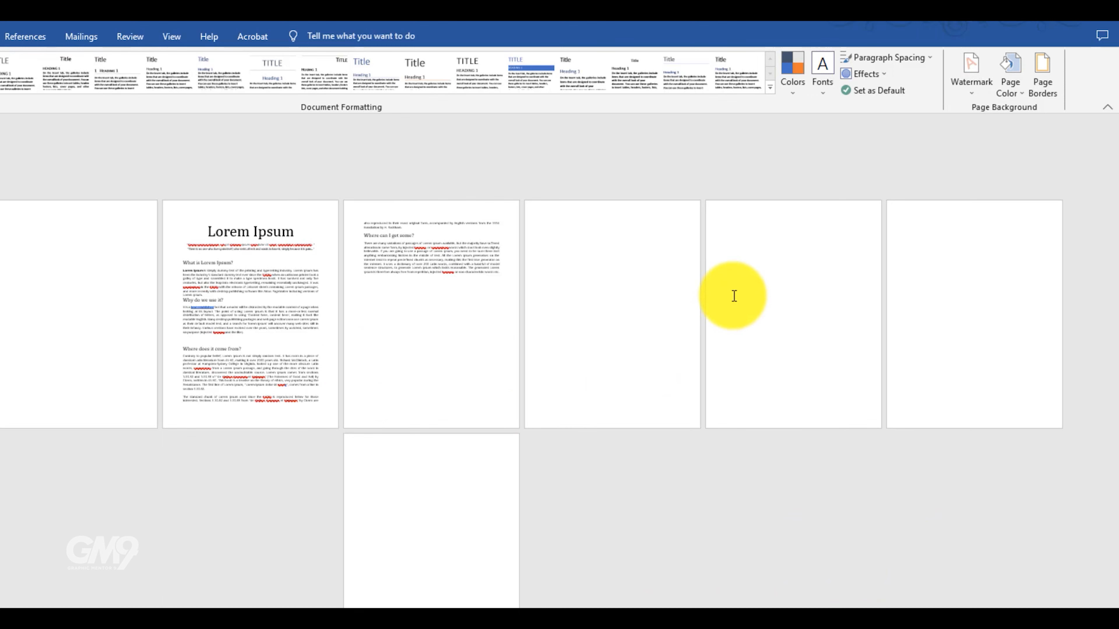
Apply a custom picture watermark using graphic_mentor_9_youtube_logo-05.png from the Desktop, with Auto scale and Washout enabled
{"action": "left_click", "coordinate": [975, 91]}
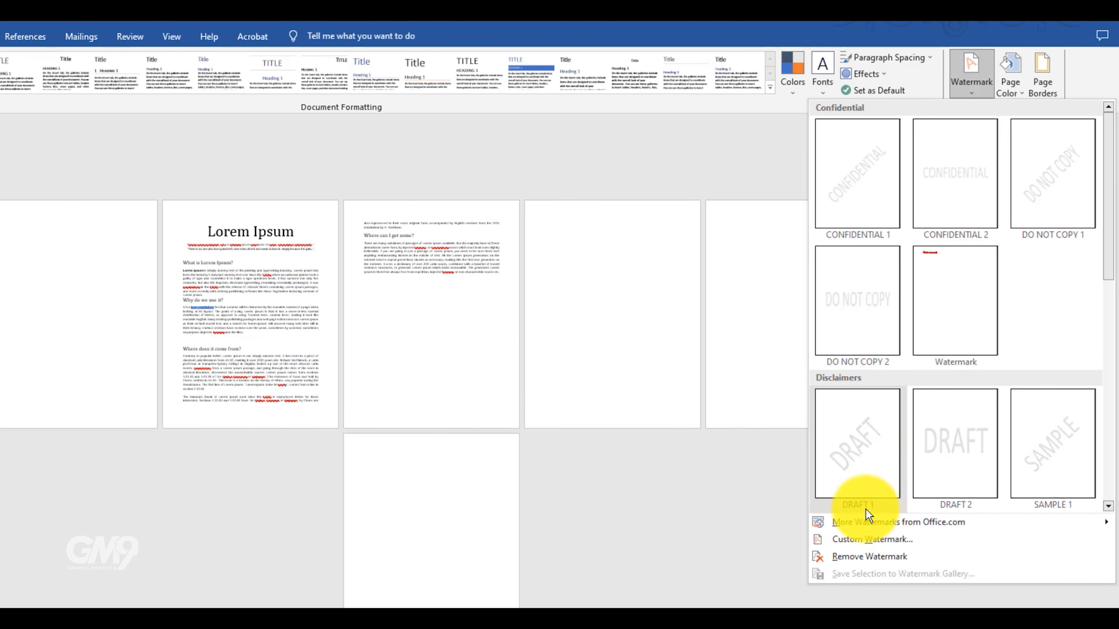
{"action": "left_click", "coordinate": [856, 540]}
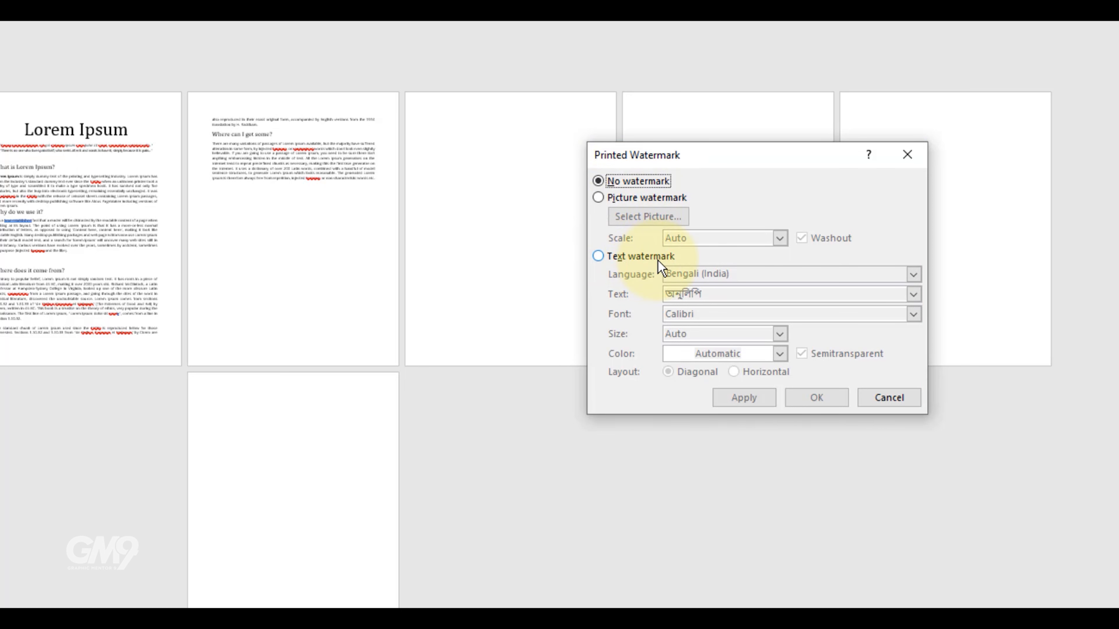
{"action": "left_click", "coordinate": [601, 201]}
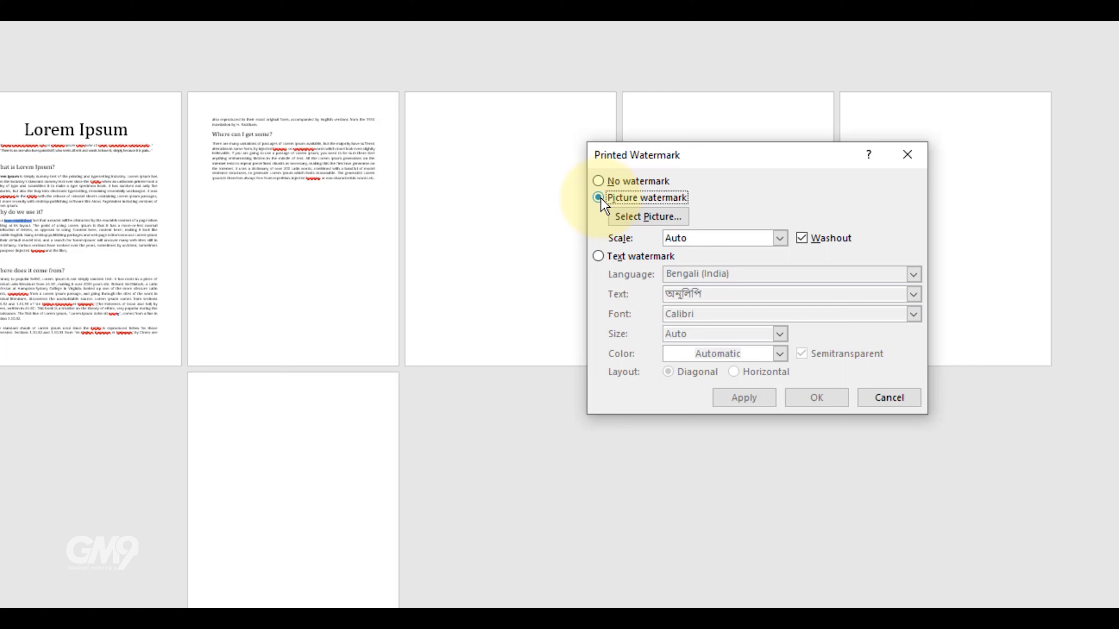
{"action": "left_click", "coordinate": [647, 218]}
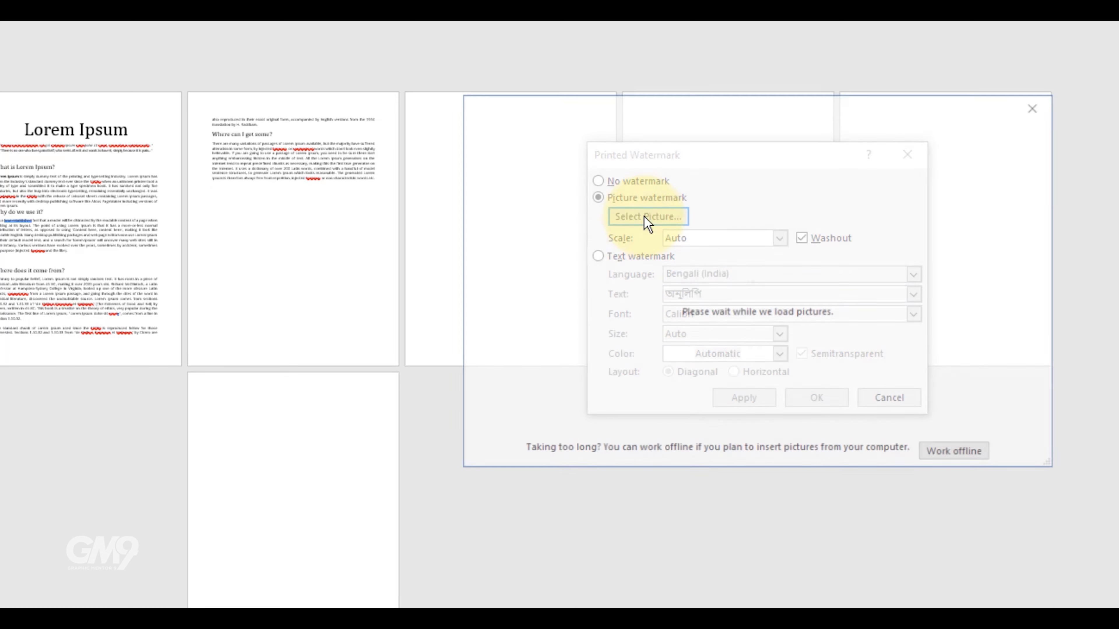
{"action": "left_click", "coordinate": [588, 194]}
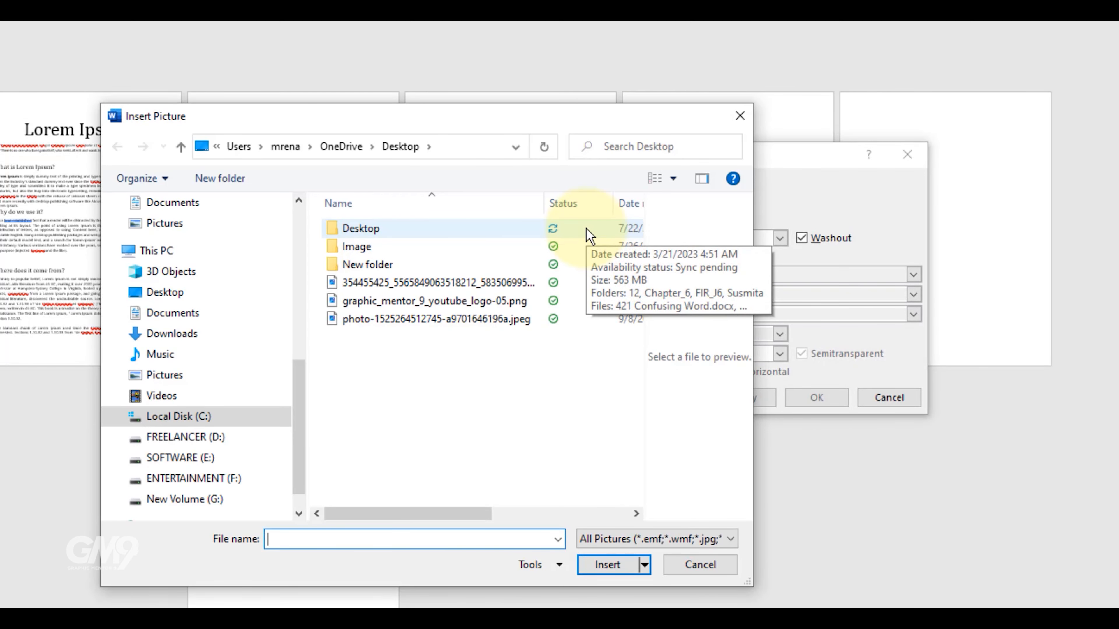
{"action": "left_click", "coordinate": [392, 278]}
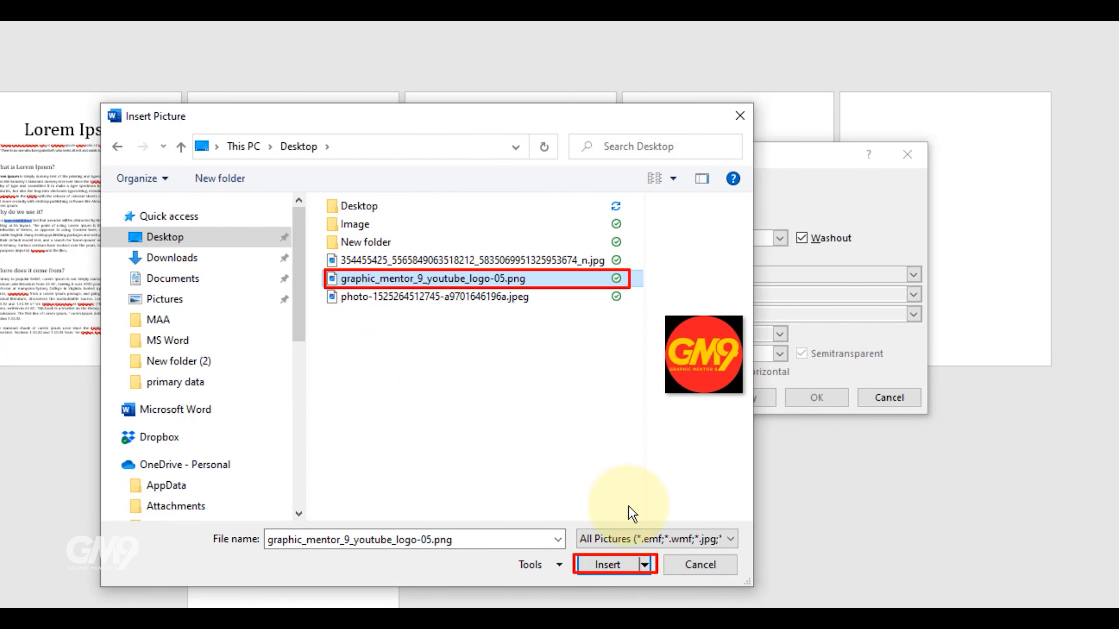
{"action": "left_click", "coordinate": [608, 567]}
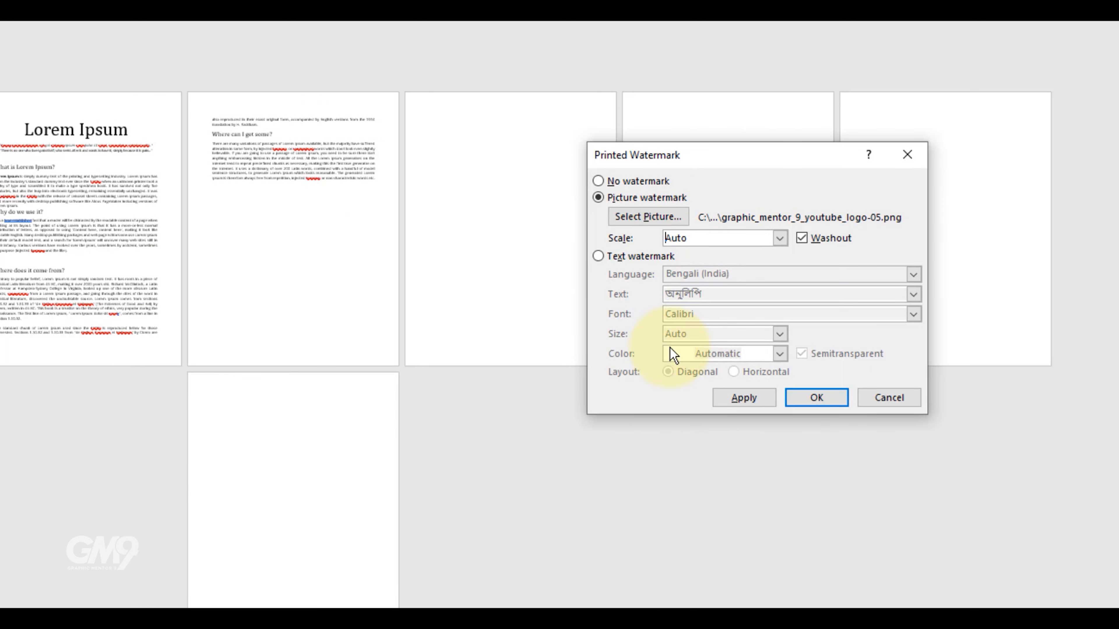
{"action": "left_click", "coordinate": [744, 401]}
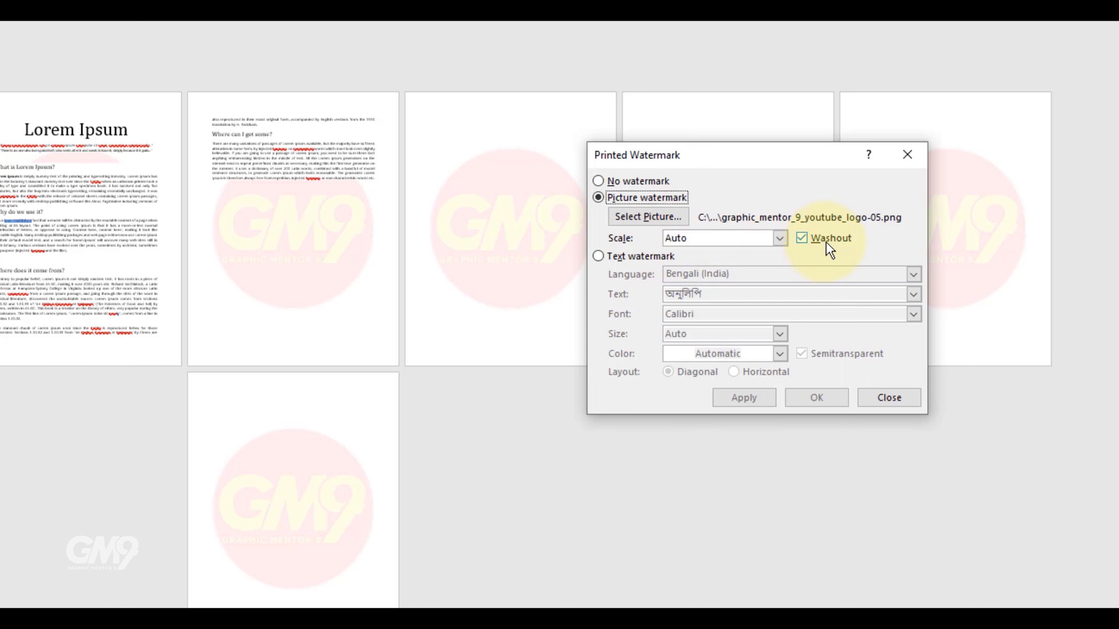
Apply the picture watermark with Washout disabled, and reapply it with Washout enabled
{"action": "left_click", "coordinate": [807, 244]}
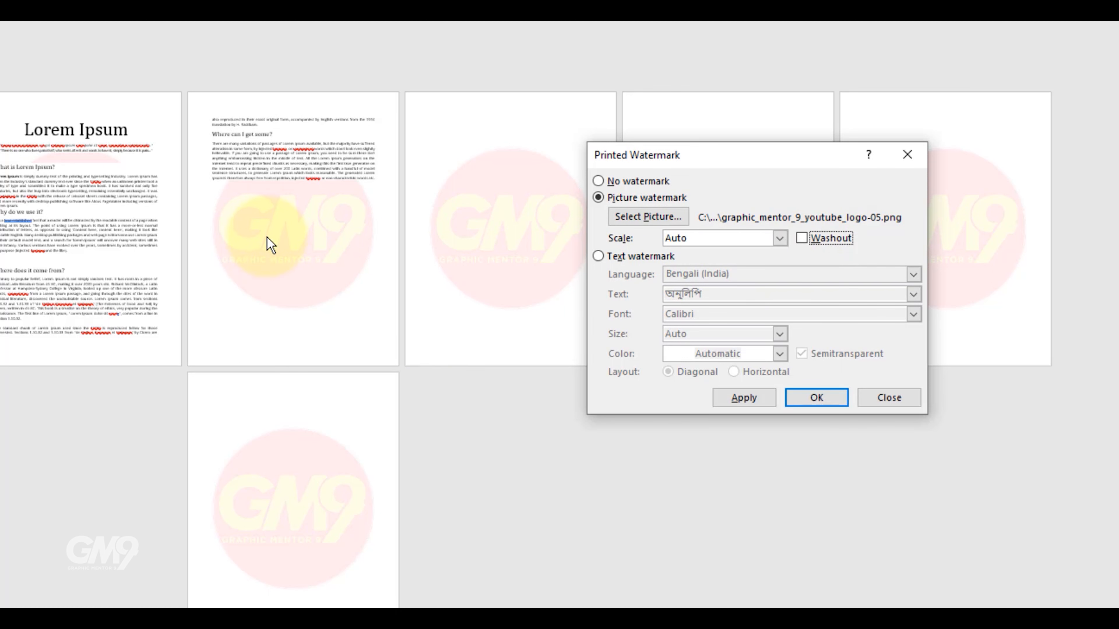
{"action": "left_click", "coordinate": [749, 397]}
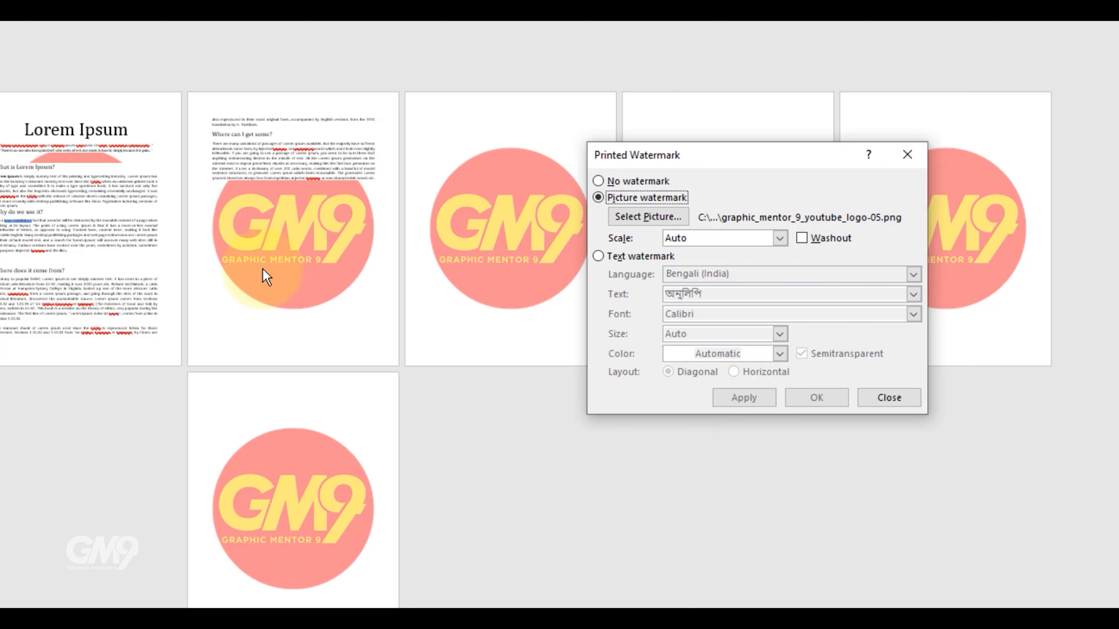
{"action": "left_click", "coordinate": [801, 238]}
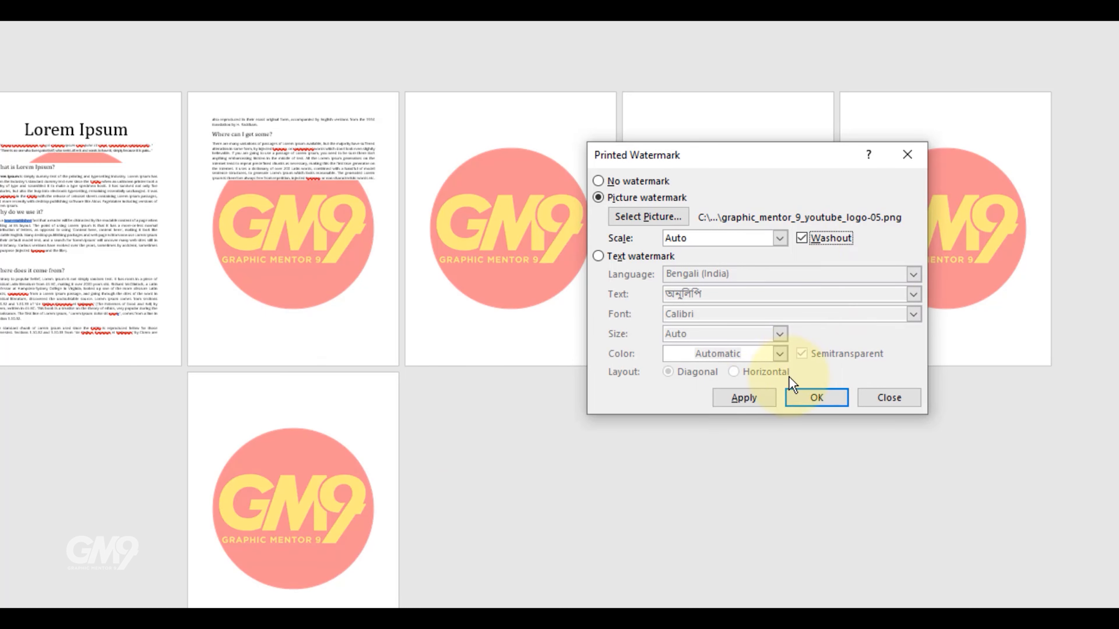
{"action": "left_click", "coordinate": [747, 402]}
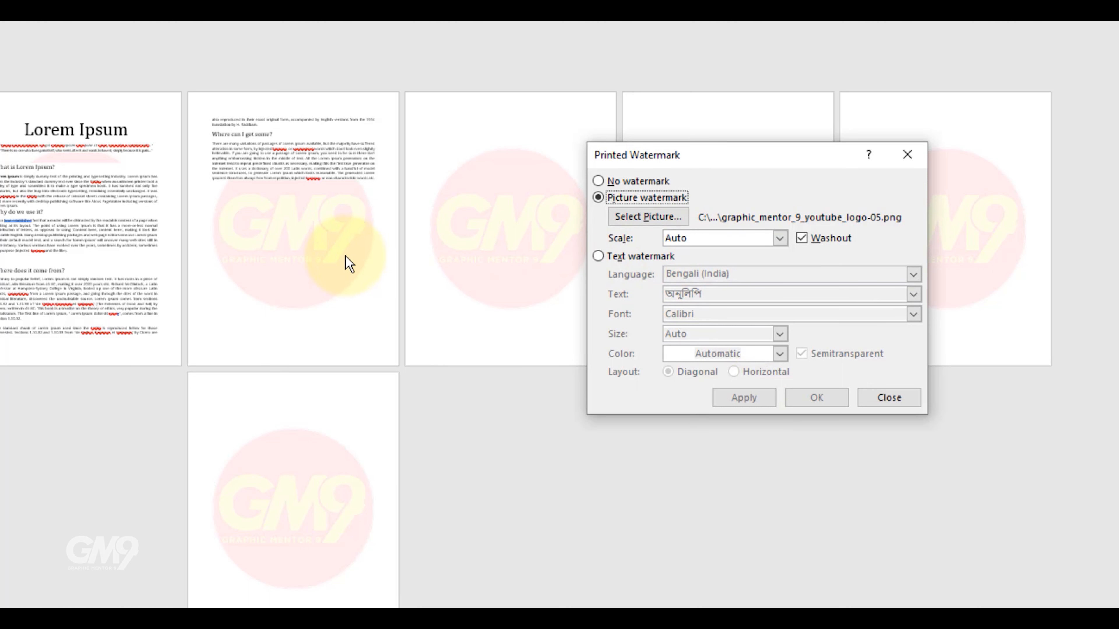
Apply the logo watermark at 500% scale, followed by 100% scale
{"action": "left_click", "coordinate": [779, 240]}
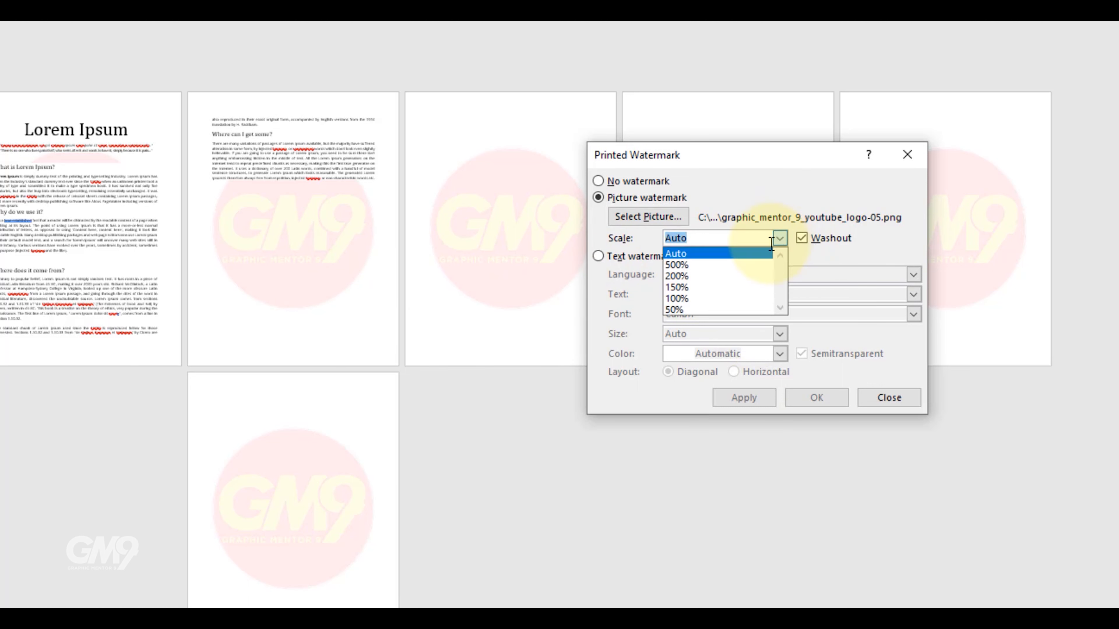
{"action": "left_click", "coordinate": [714, 264]}
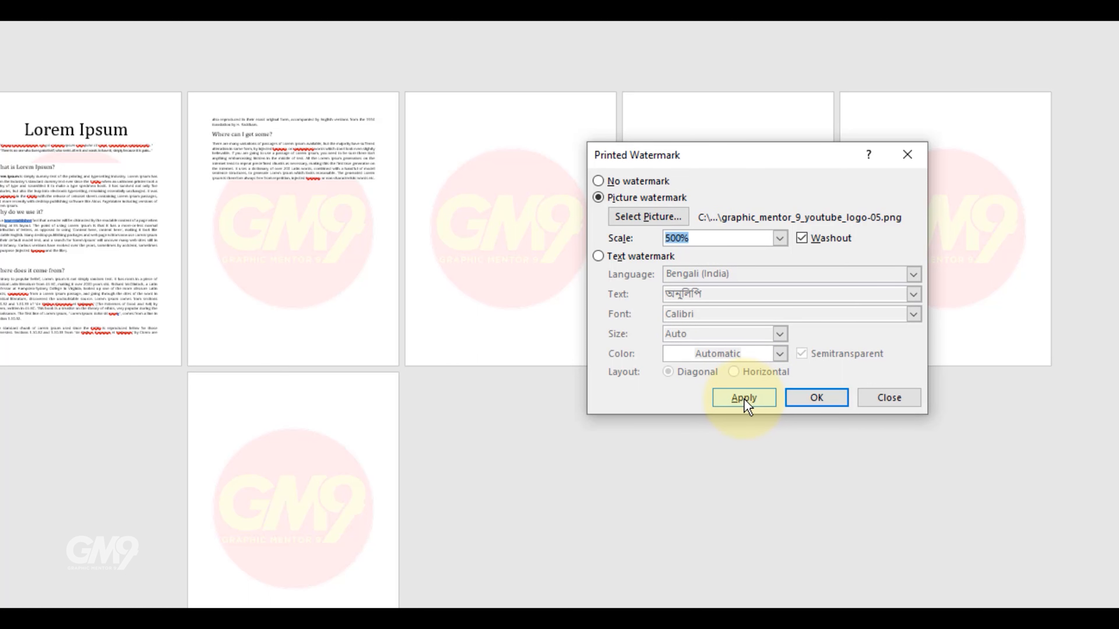
{"action": "left_click", "coordinate": [744, 398]}
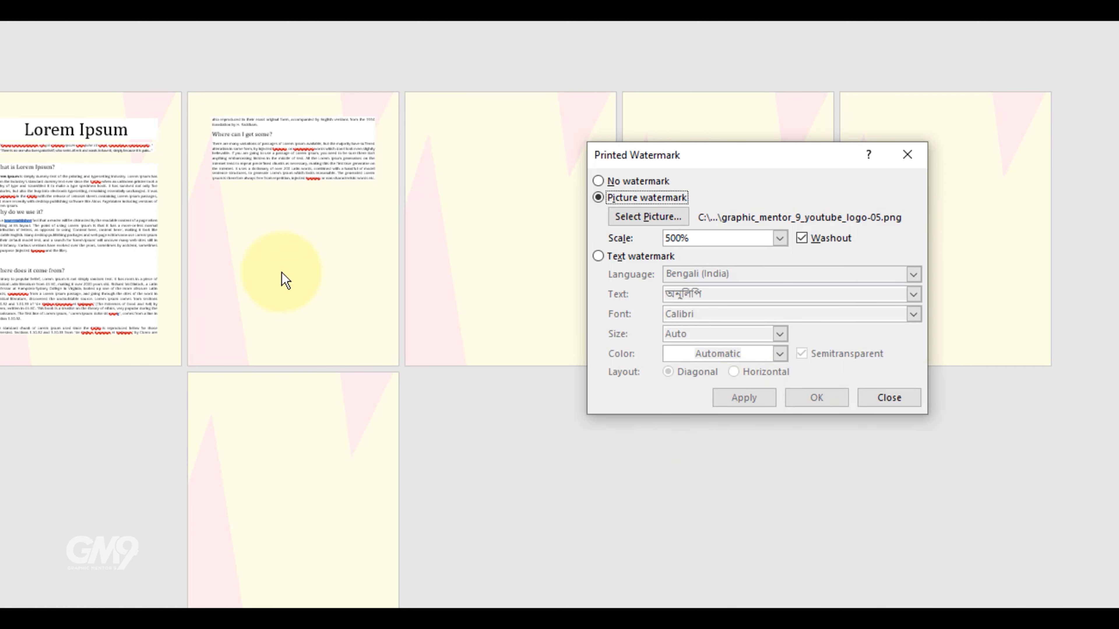
{"action": "left_click", "coordinate": [778, 238]}
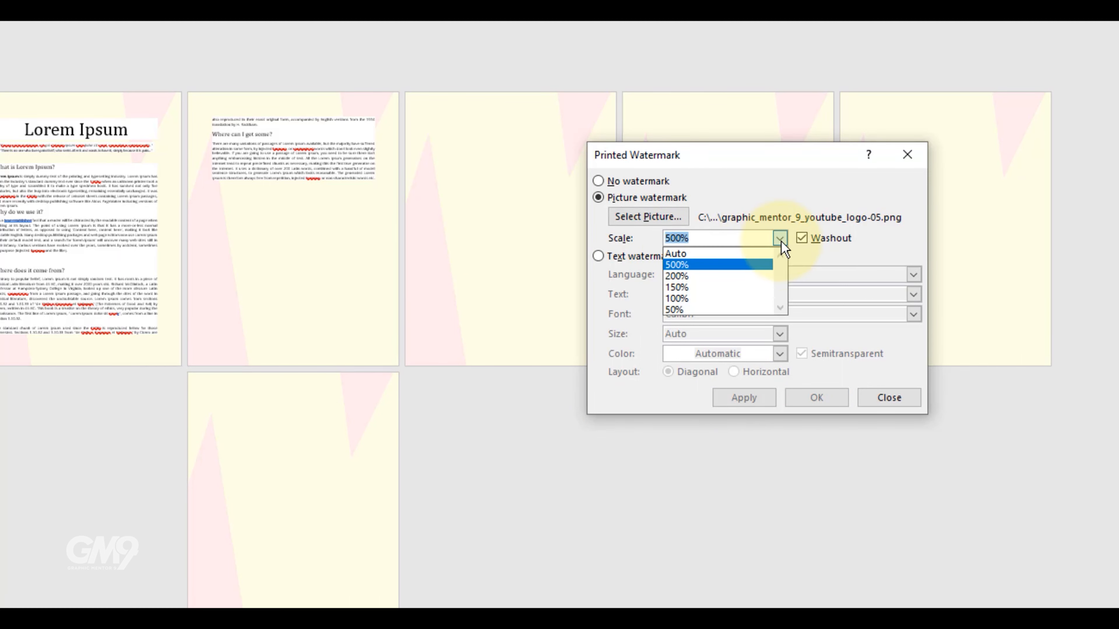
{"action": "left_click", "coordinate": [743, 396]}
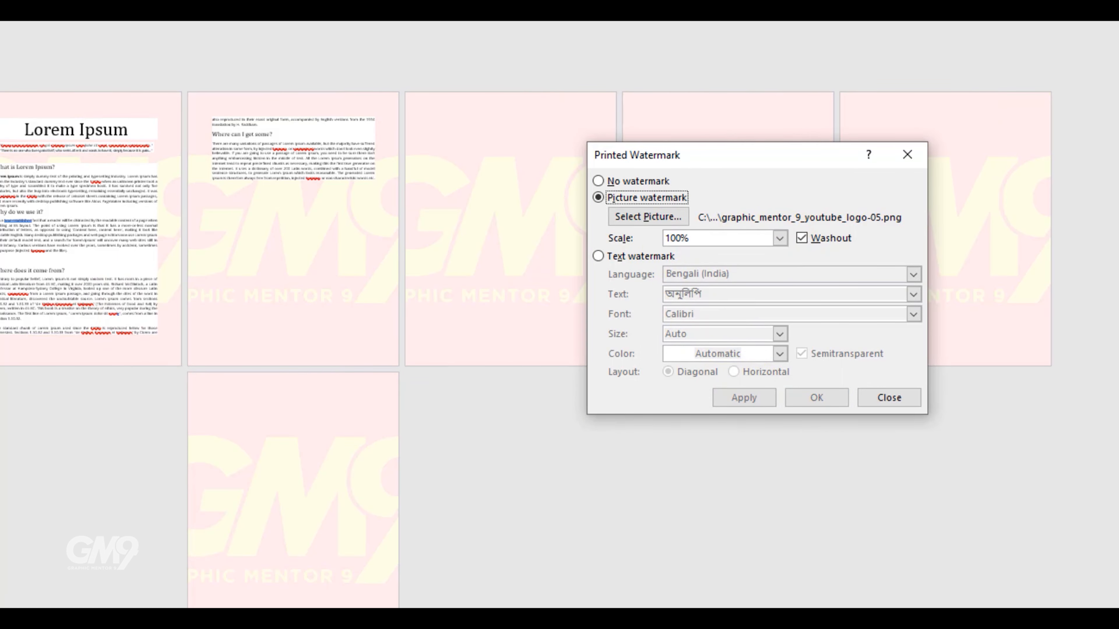
Set the logo watermark's scale to 50% and apply it
{"action": "left_click", "coordinate": [780, 239]}
{"action": "left_click", "coordinate": [674, 310]}
{"action": "left_click", "coordinate": [736, 400]}
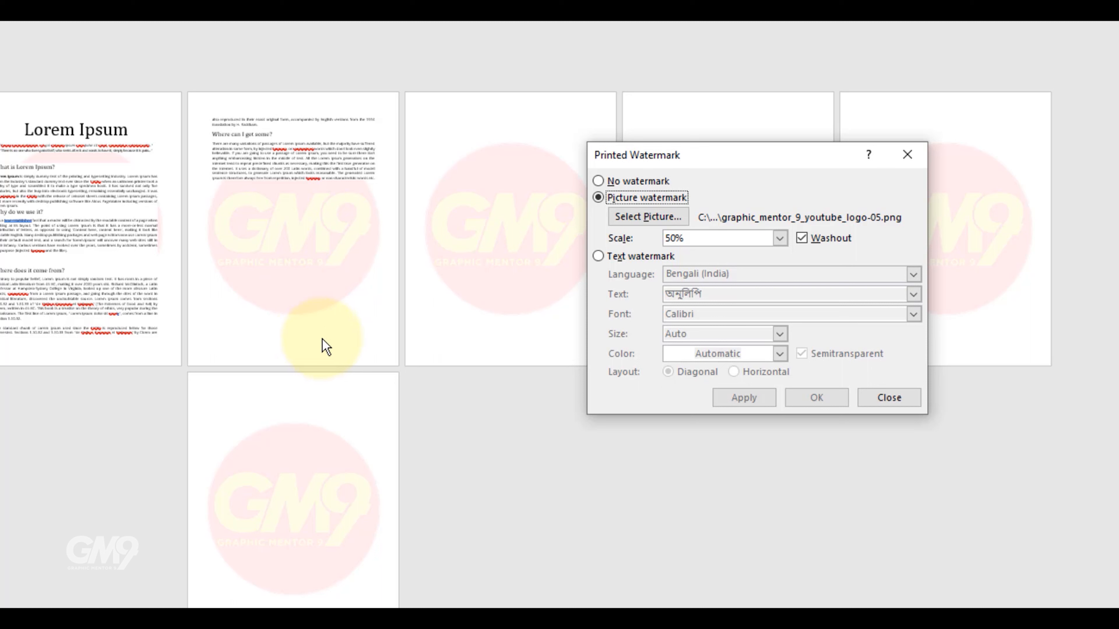
Enter a custom scale of 20 for the logo watermark and apply it to the pages
{"action": "left_click", "coordinate": [699, 237]}
{"action": "left_click_drag", "start_coordinate": [699, 237], "coordinate": [627, 253]}
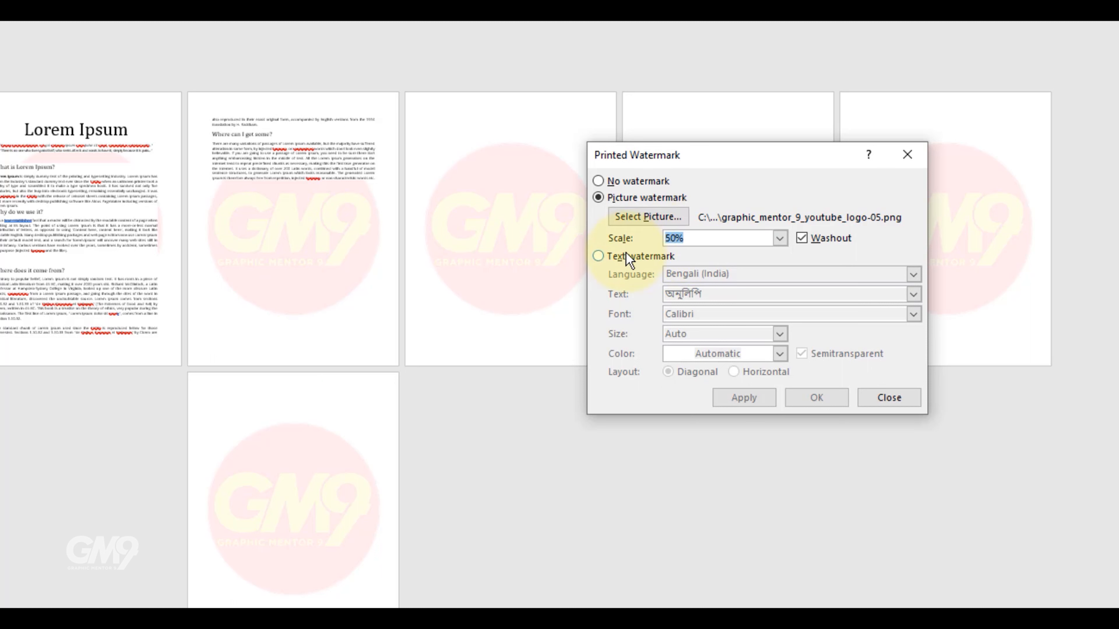
{"action": "type", "text": "20"}
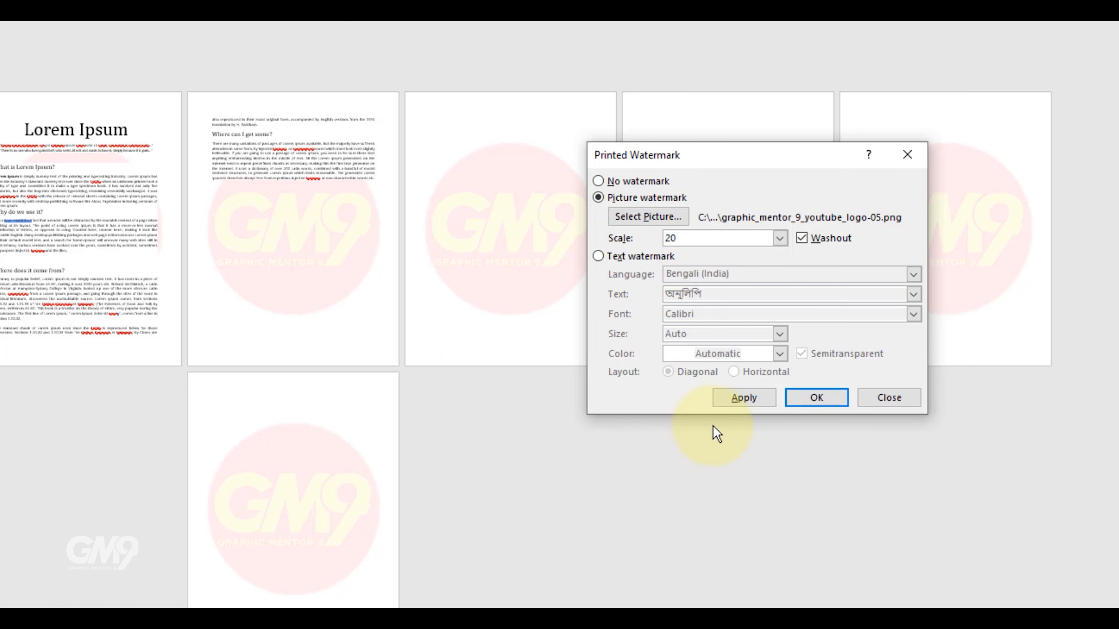
{"action": "left_click", "coordinate": [743, 404]}
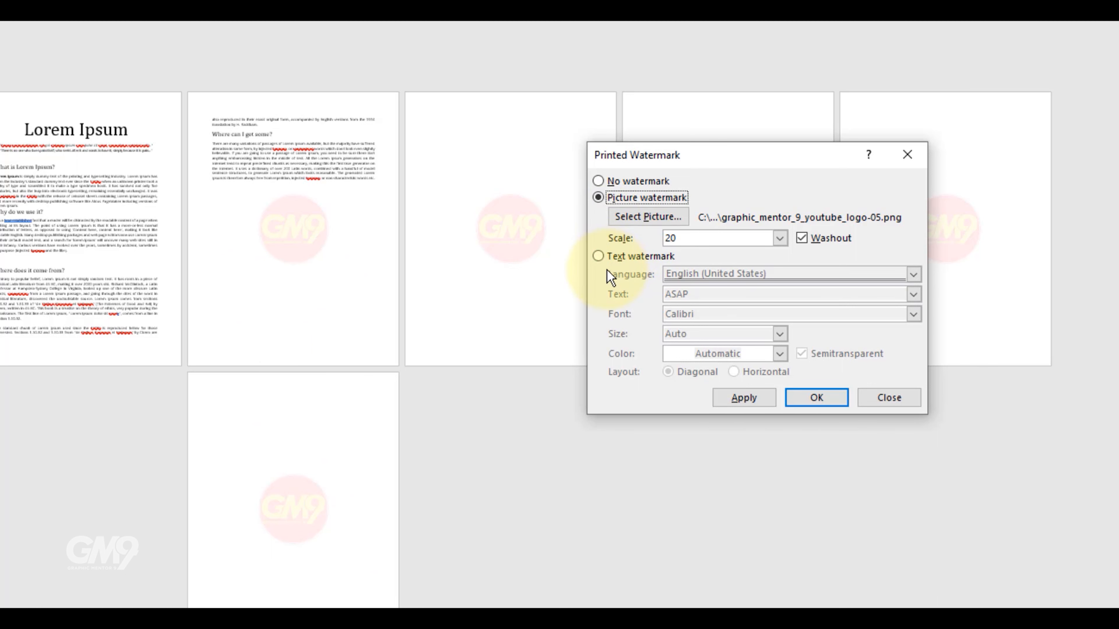
Switch to a text watermark reading "GraphicMentor9", set its font to Times New Roman and apply it
{"action": "left_click", "coordinate": [597, 257]}
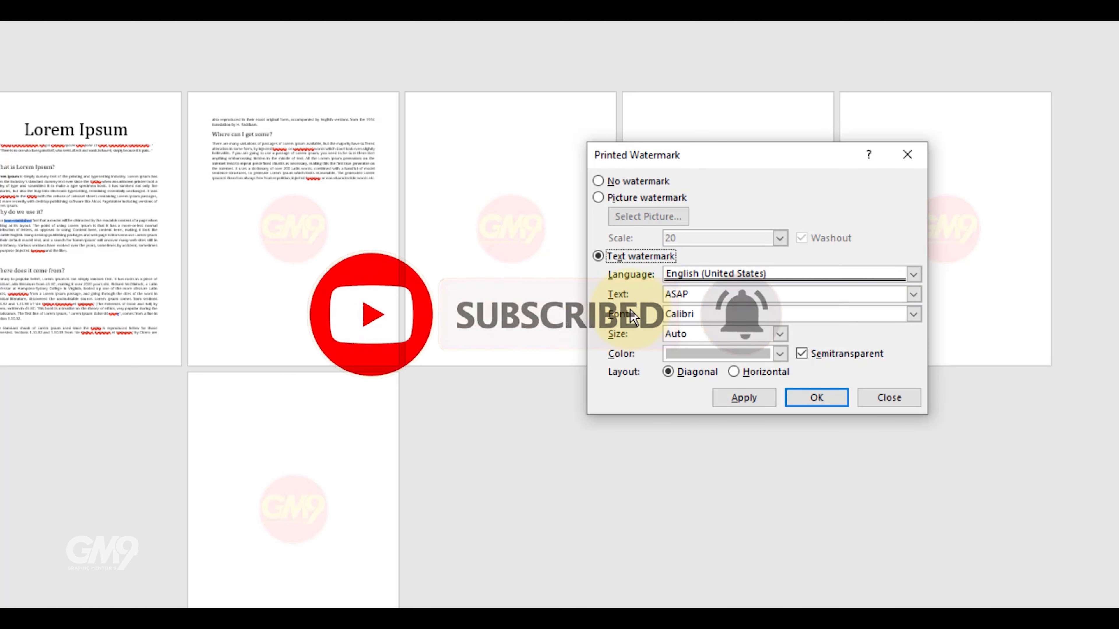
{"action": "left_click", "coordinate": [660, 295]}
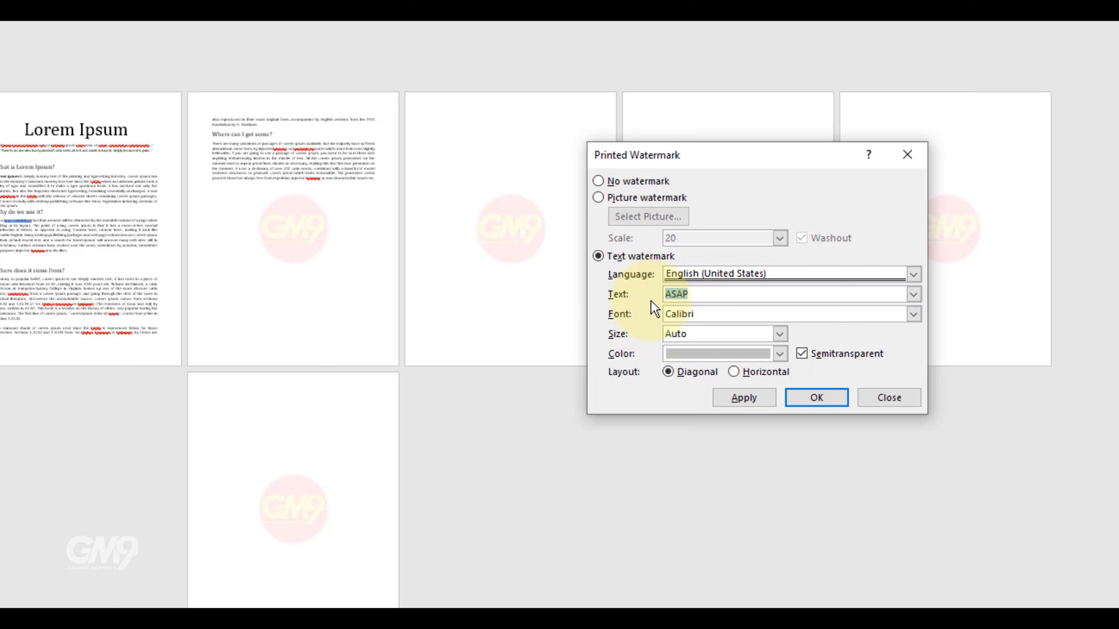
{"action": "type", "text": "GraphicMentor9"}
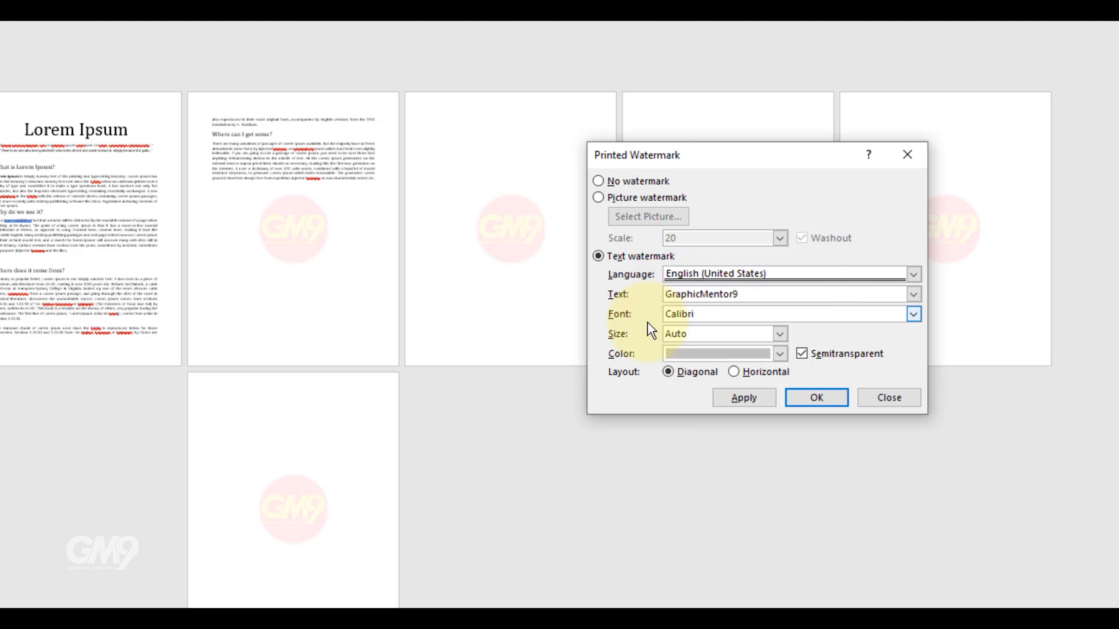
{"action": "left_click", "coordinate": [706, 317]}
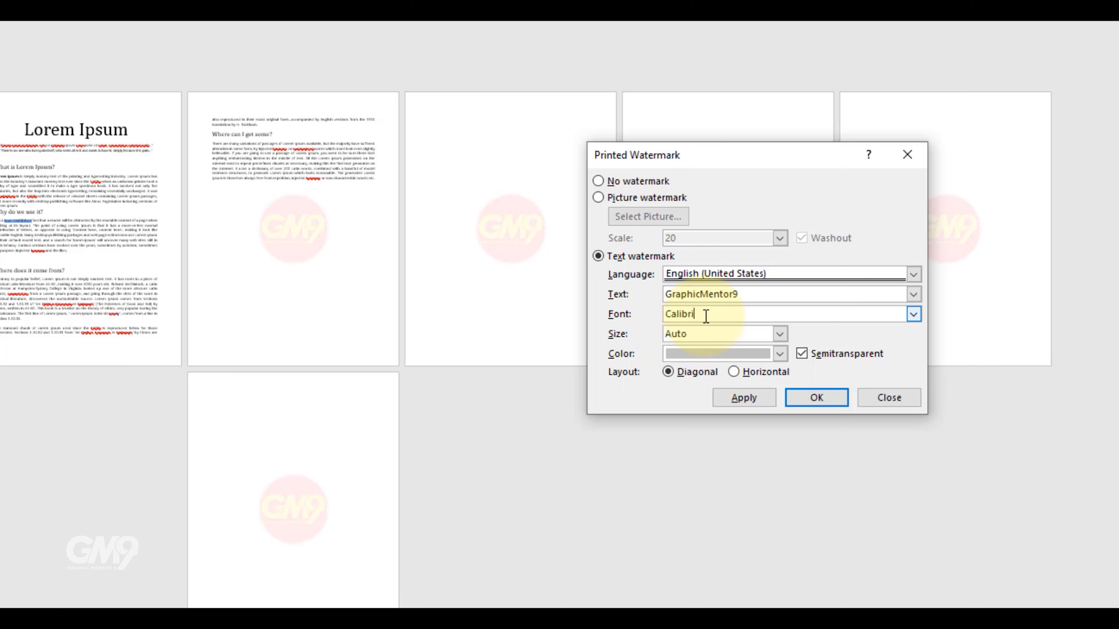
{"action": "left_click_drag", "start_coordinate": [705, 316], "coordinate": [637, 318]}
{"action": "type", "text": "Ariel"}
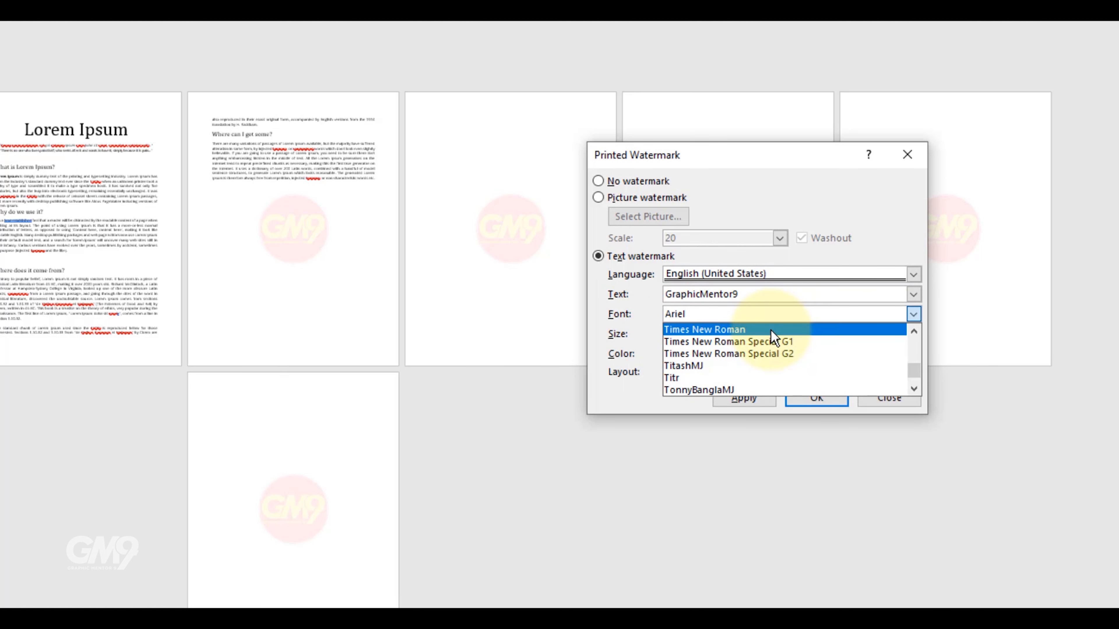
{"action": "left_click", "coordinate": [773, 339]}
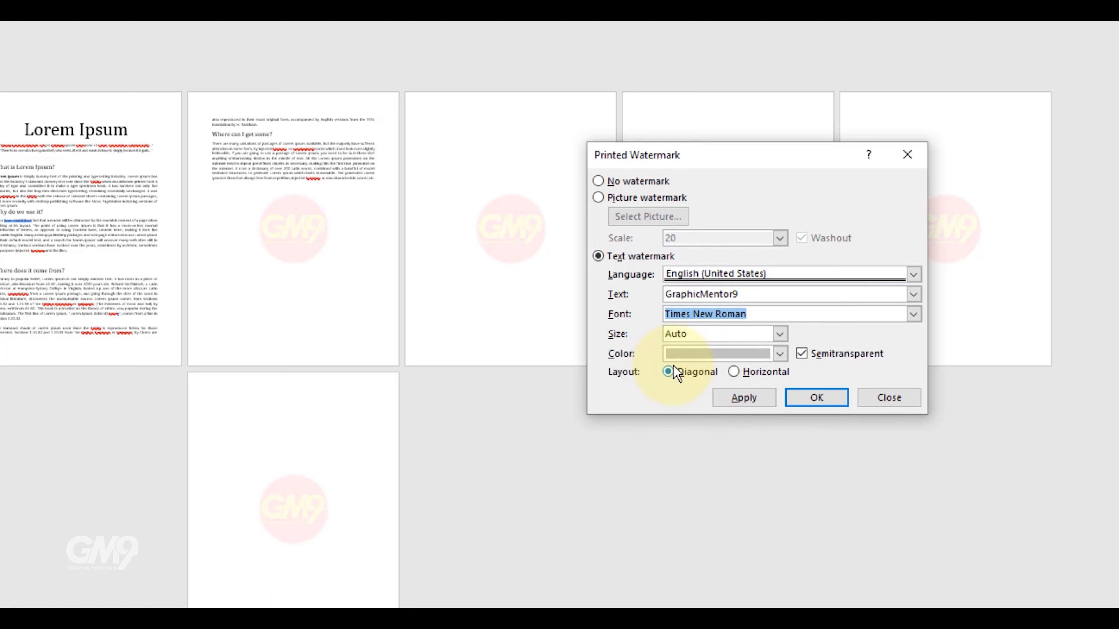
{"action": "left_click", "coordinate": [742, 401]}
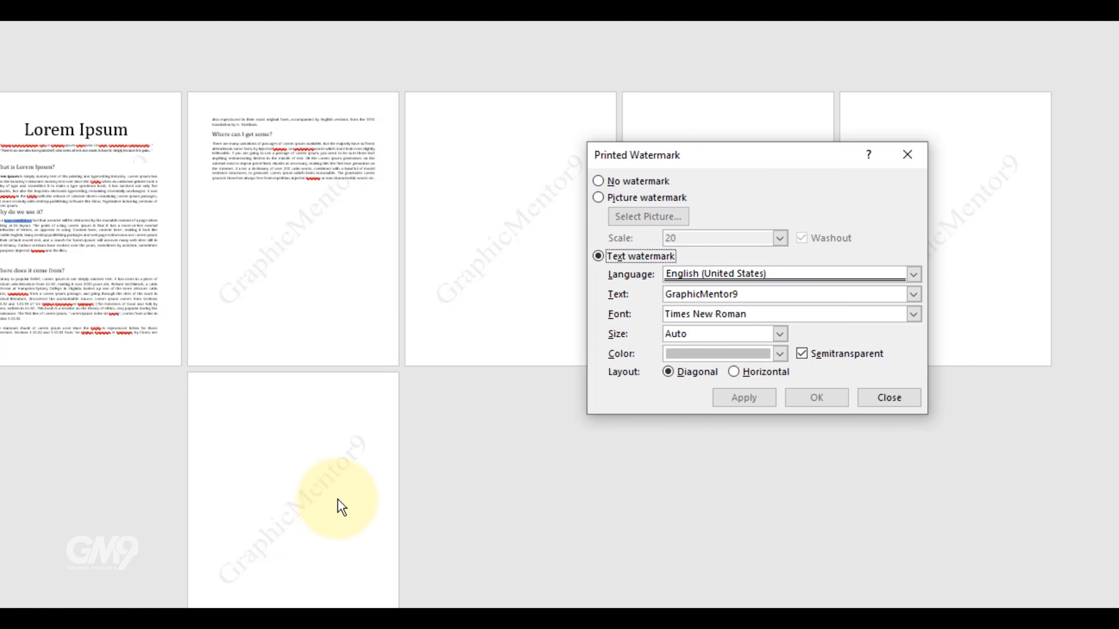
Change the text watermark's font to Gotham and apply it to the pages
{"action": "left_click_drag", "start_coordinate": [755, 315], "coordinate": [666, 322]}
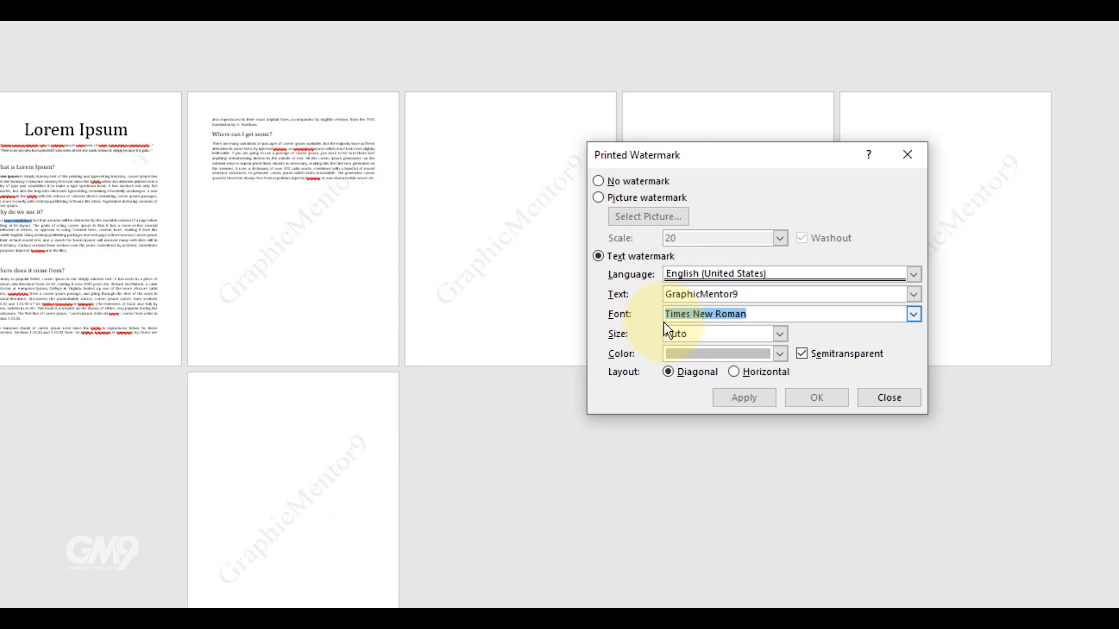
{"action": "type", "text": "Gotham"}
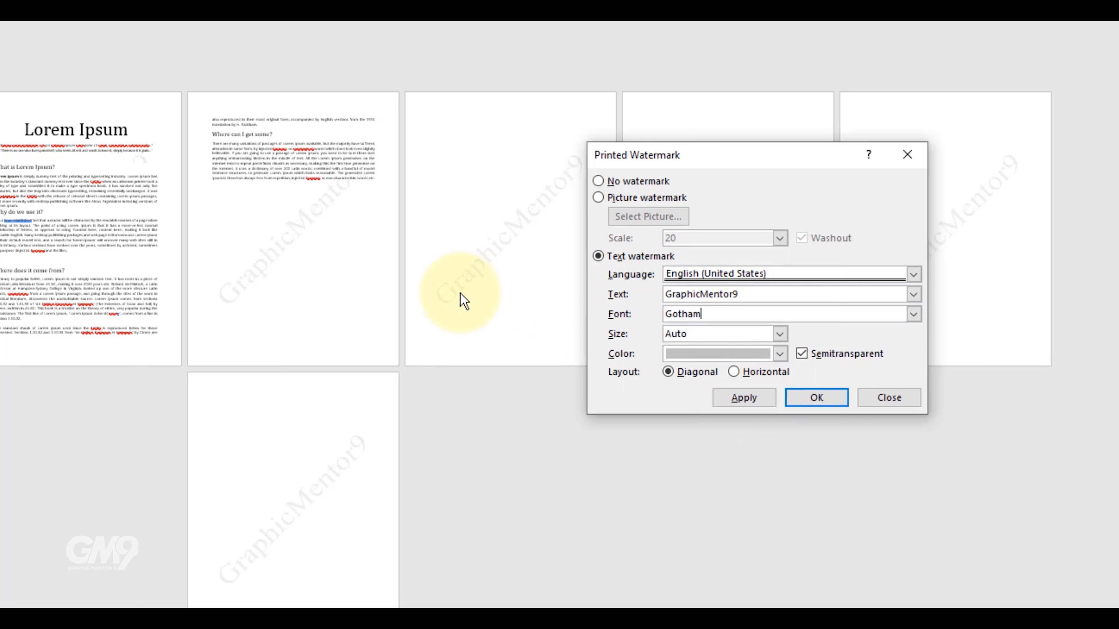
{"action": "left_click", "coordinate": [742, 400]}
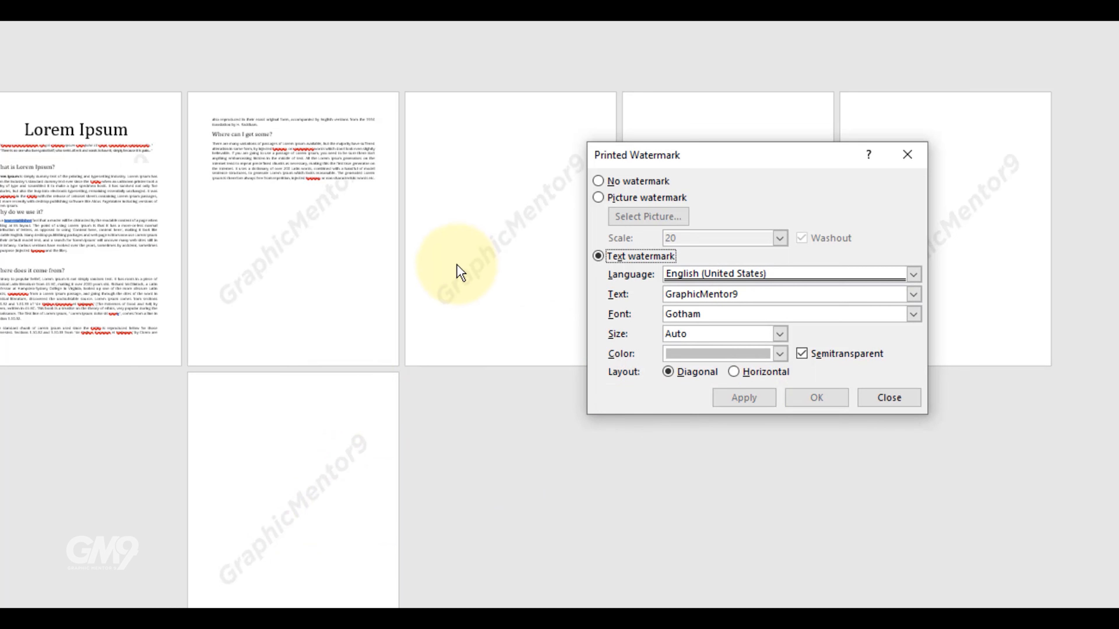
Try a theme colour tint on the text watermark, followed by orange, applying each colour to the pages
{"action": "left_click", "coordinate": [700, 359]}
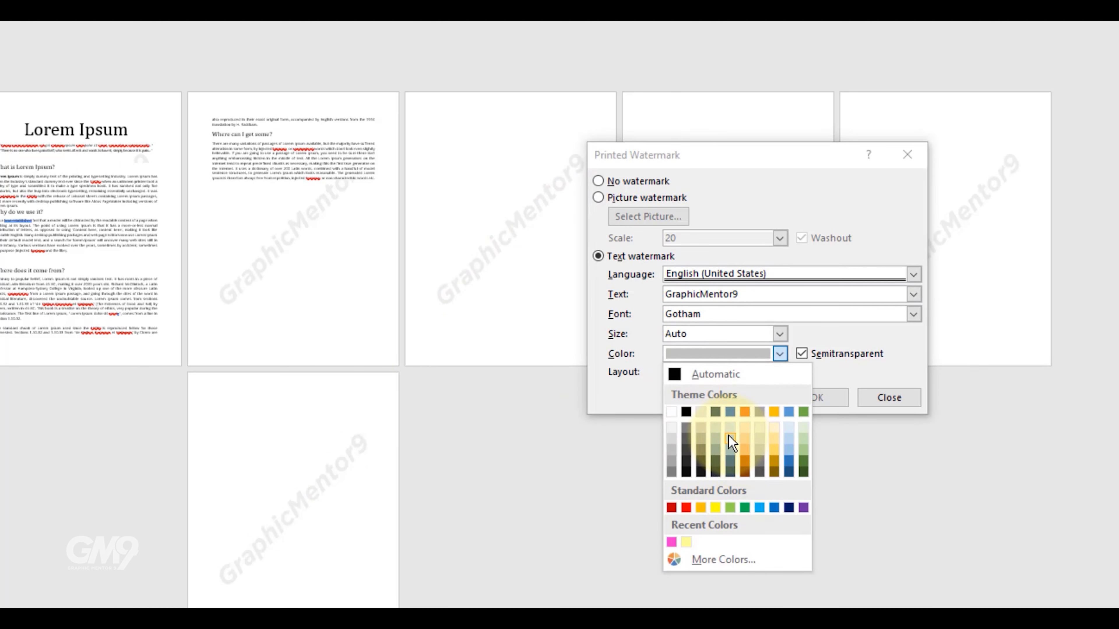
{"action": "left_click", "coordinate": [731, 441]}
{"action": "left_click", "coordinate": [748, 403]}
{"action": "left_click", "coordinate": [779, 353]}
{"action": "left_click", "coordinate": [748, 440]}
{"action": "left_click", "coordinate": [745, 399]}
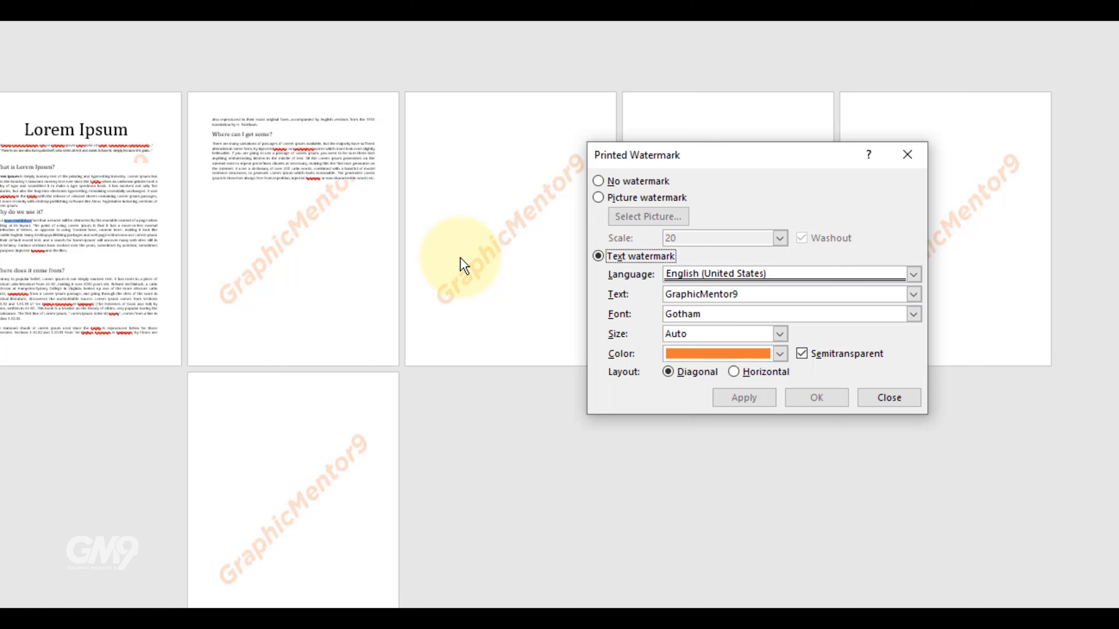
Set the text watermark's colour to light gray and apply it
{"action": "left_click", "coordinate": [781, 354]}
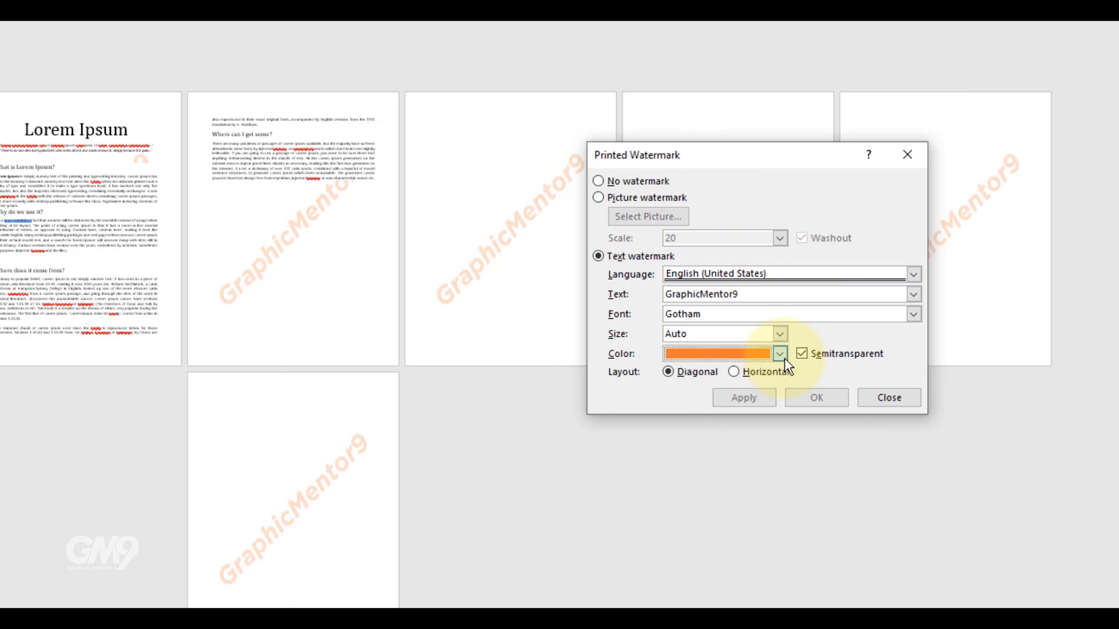
{"action": "left_click", "coordinate": [666, 428]}
{"action": "left_click", "coordinate": [744, 402]}
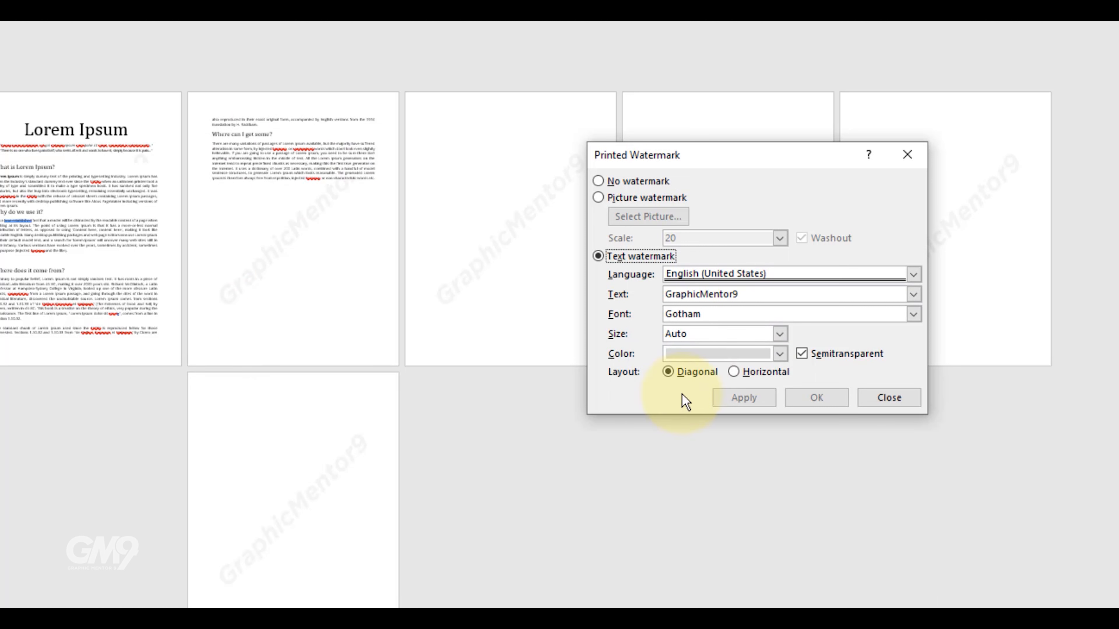
Apply the text watermark with a Horizontal layout and close the watermark settings
{"action": "left_click", "coordinate": [737, 375]}
{"action": "left_click", "coordinate": [767, 398]}
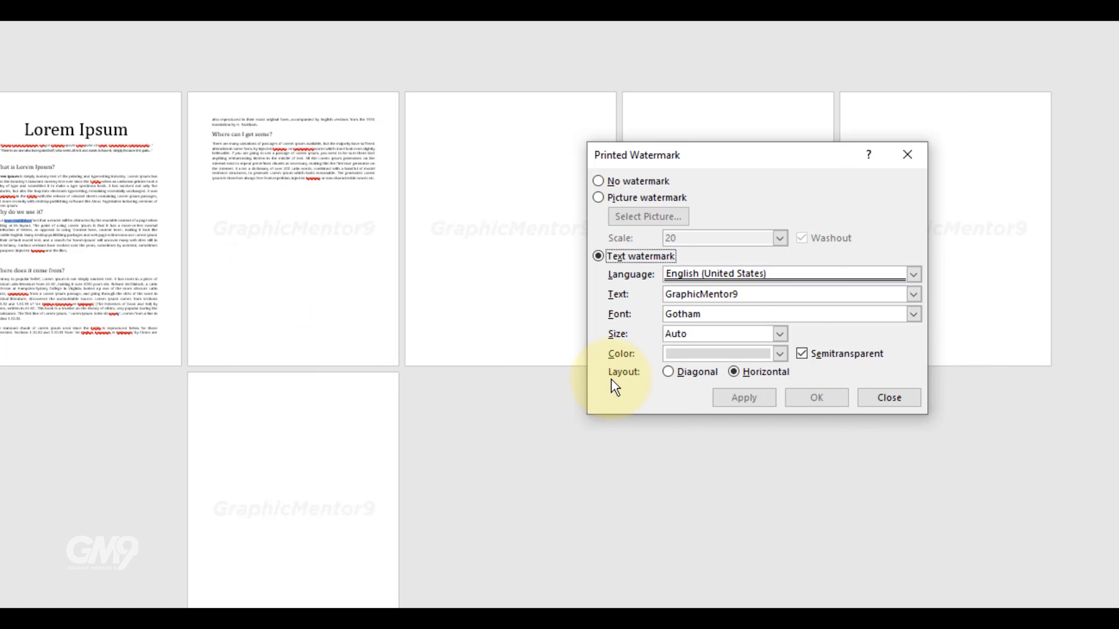
{"action": "left_click", "coordinate": [889, 399]}
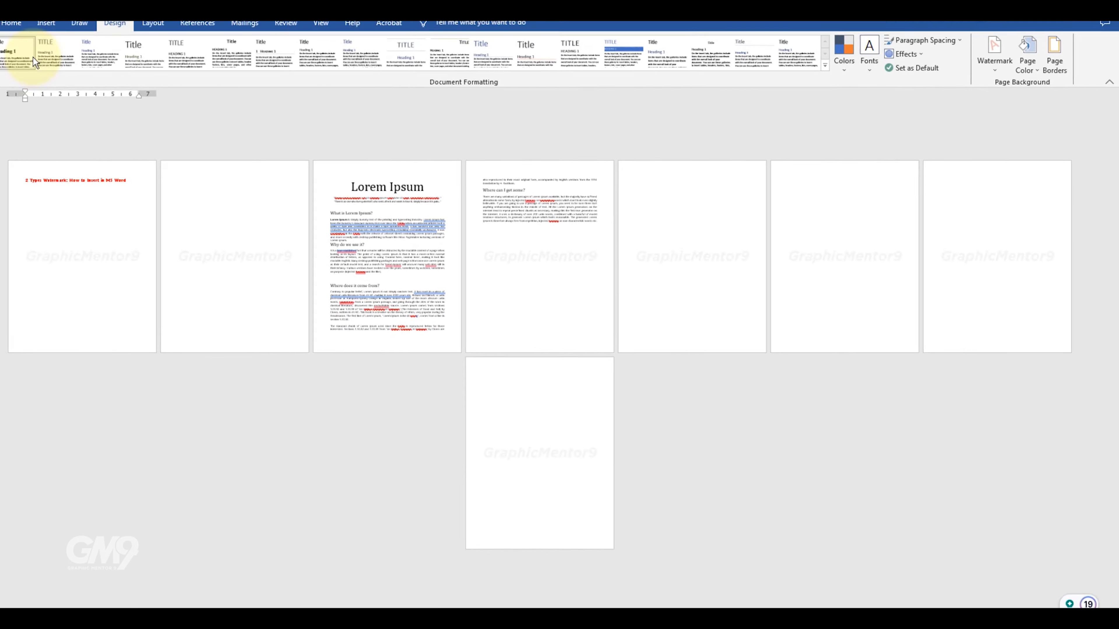
Insert two blank pages at the text cursor in the first page's heading
{"action": "left_click", "coordinate": [86, 33]}
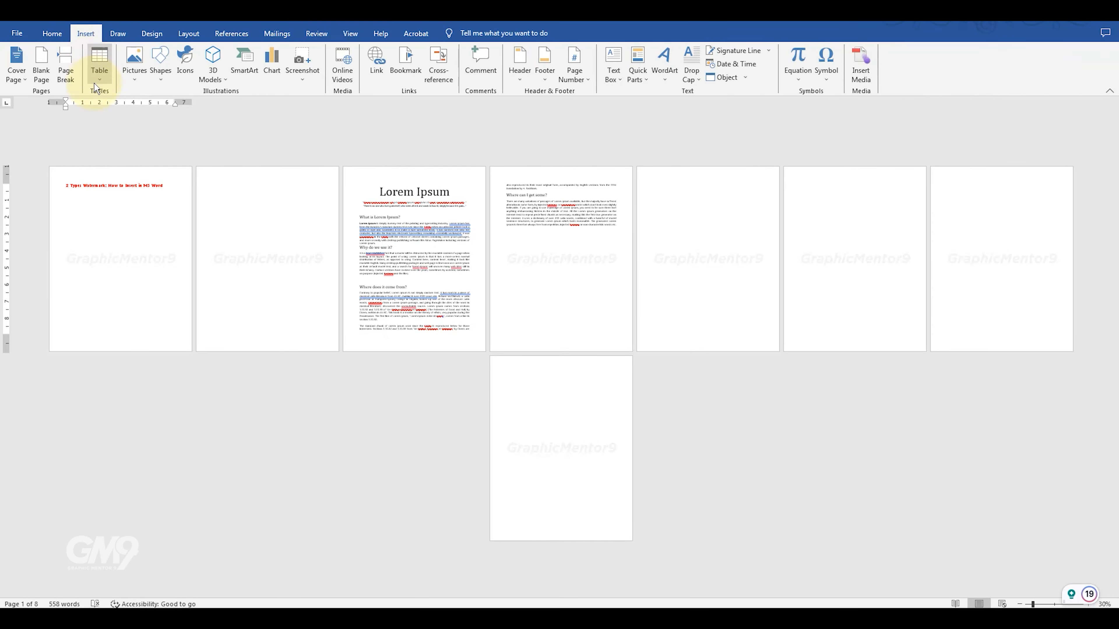
{"action": "left_click", "coordinate": [39, 65]}
{"action": "left_click", "coordinate": [39, 64]}
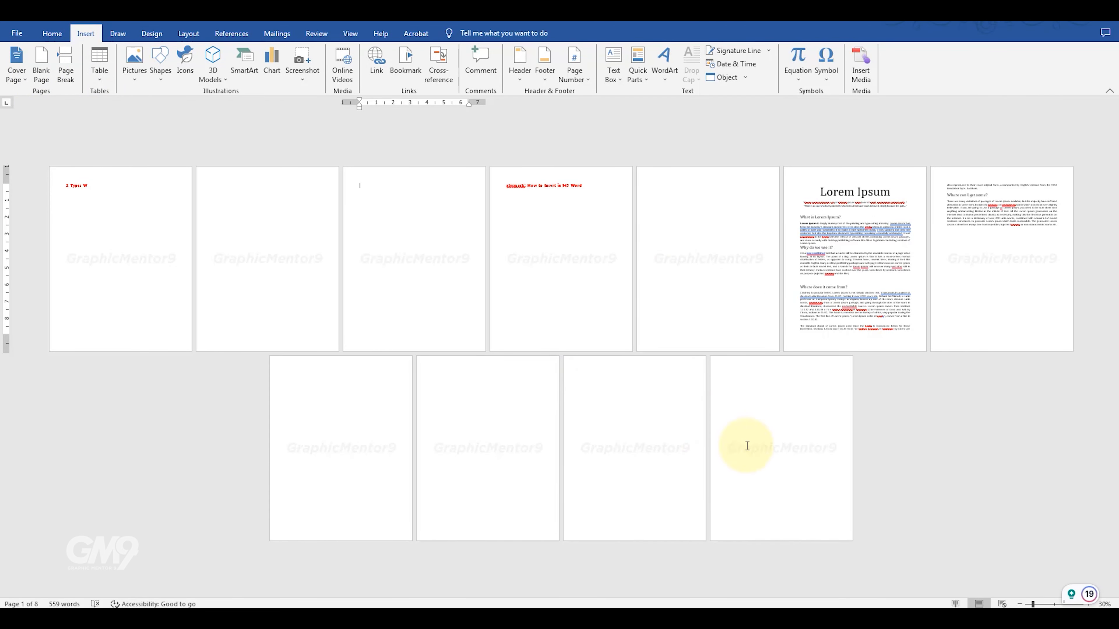